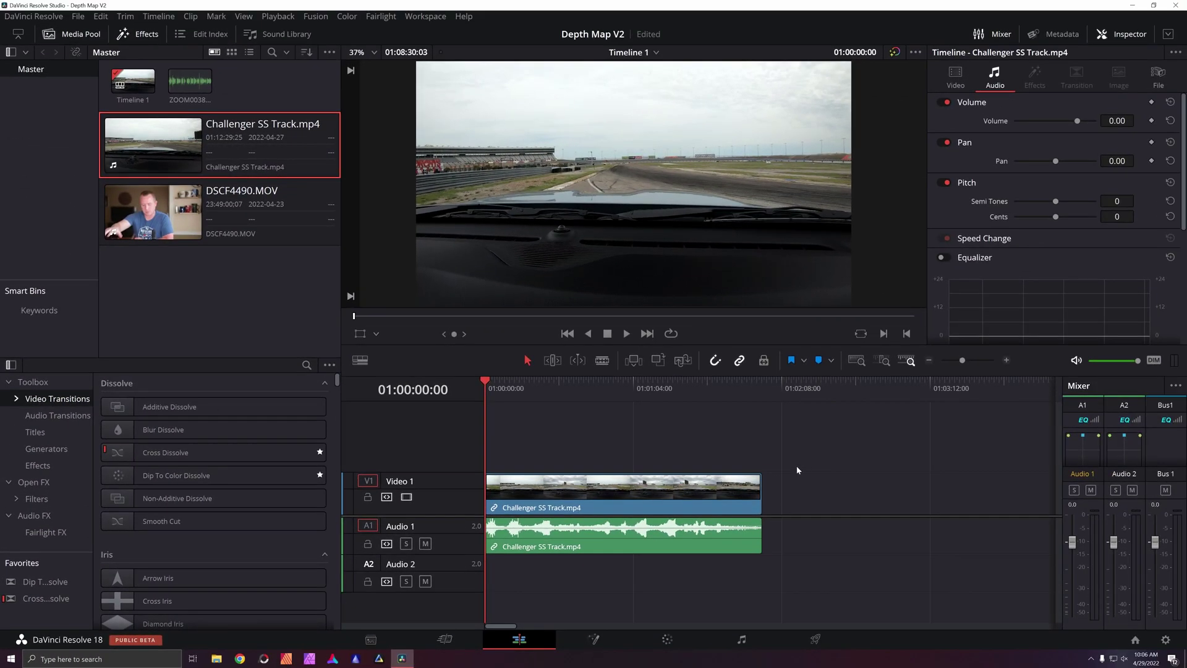
# Zoom the timeline to fit the Challenger SS Track clip
pyautogui.scroll(2, 581, 454)
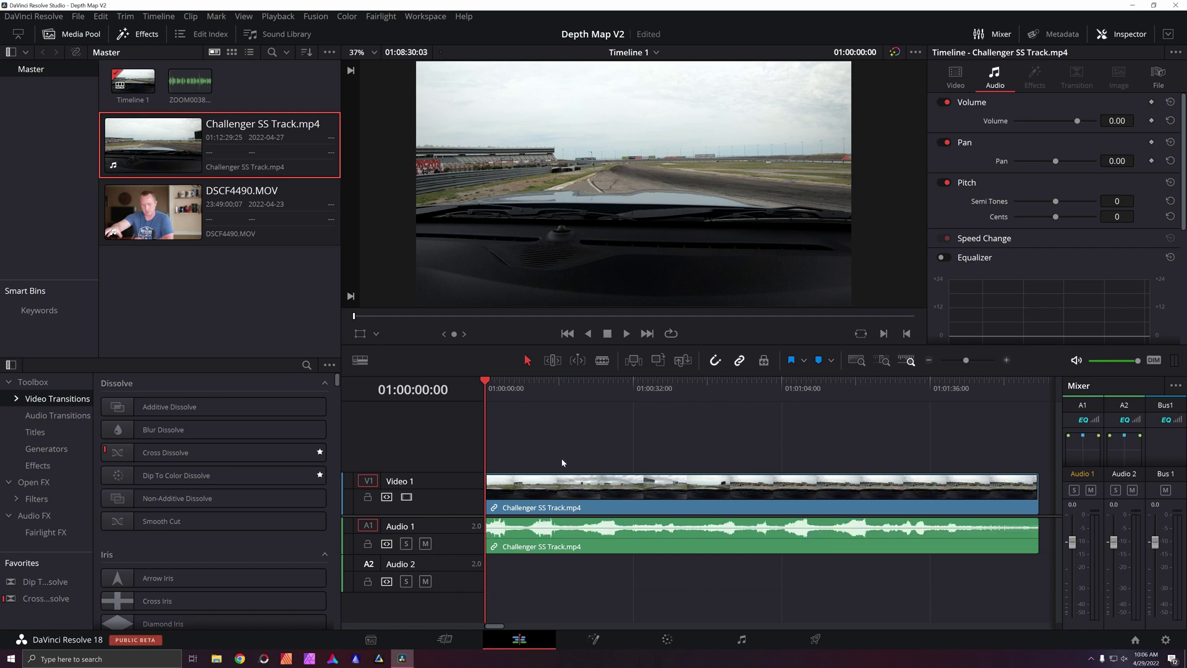
# Scrub the footage to 01:00:11:17, select the Challenger SS Track clip, and move to the Color page
pyautogui.click(569, 387)
pyautogui.press('space')
pyautogui.moveTo(582, 393); pyautogui.dragTo(518, 391)
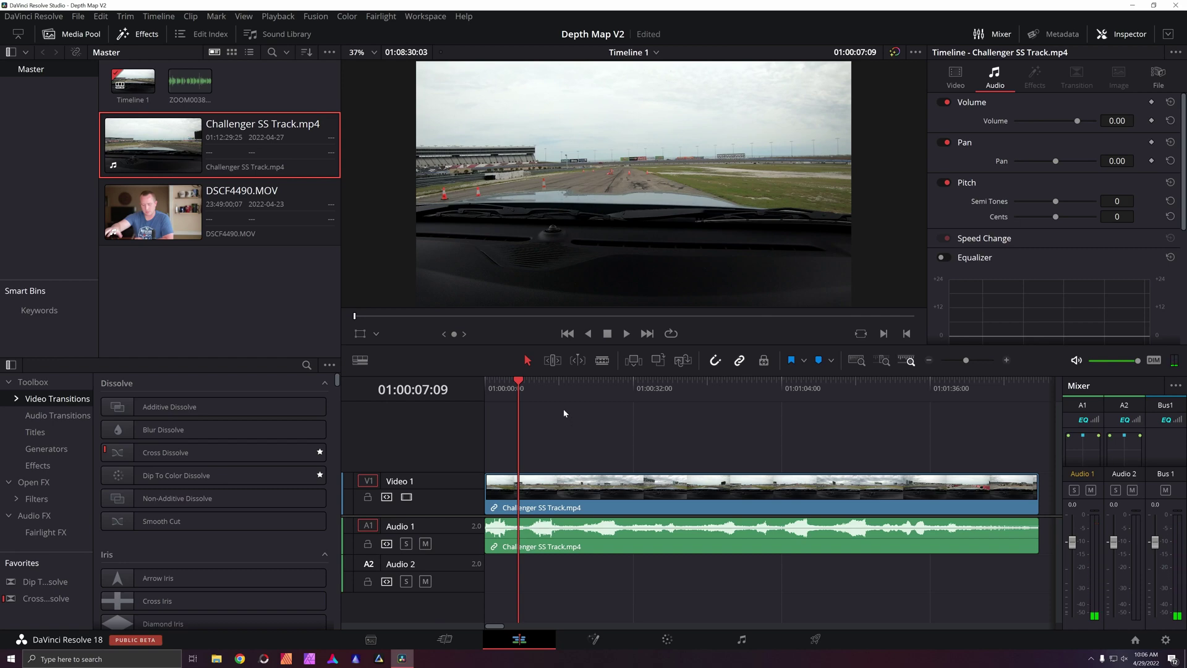
pyautogui.moveTo(559, 391); pyautogui.dragTo(537, 409)
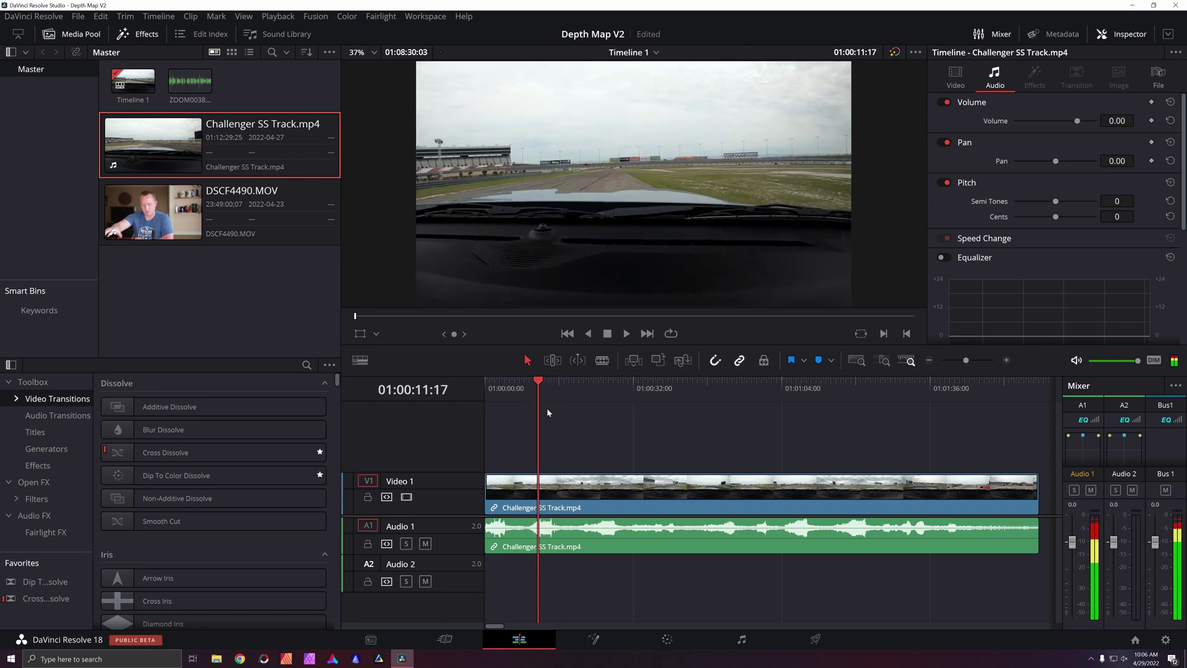
pyautogui.click(580, 484)
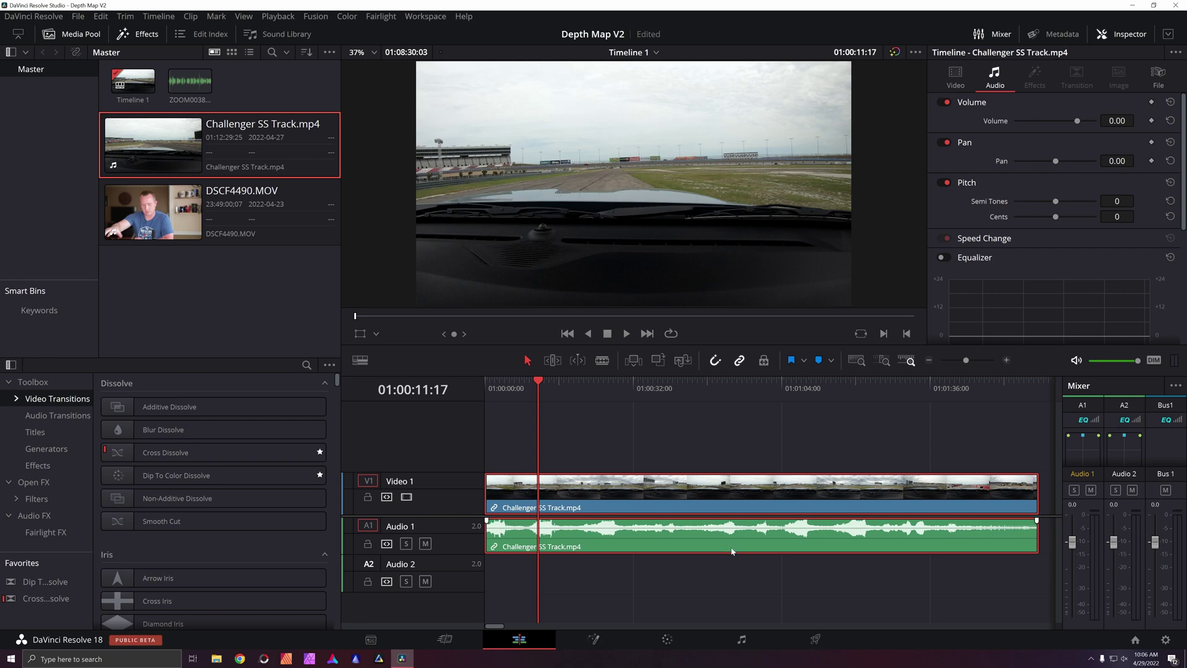
pyautogui.click(668, 638)
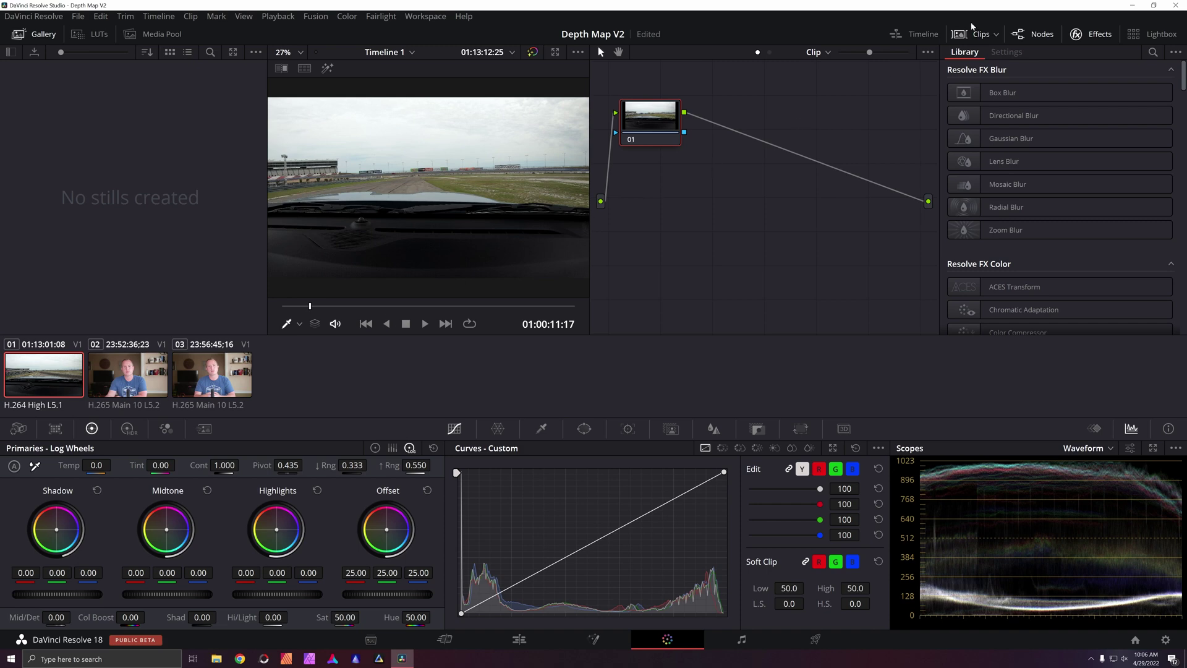
# Search the Effects library for 'de' and drag Depth Map into the node graph after node 01
pyautogui.click(969, 36)
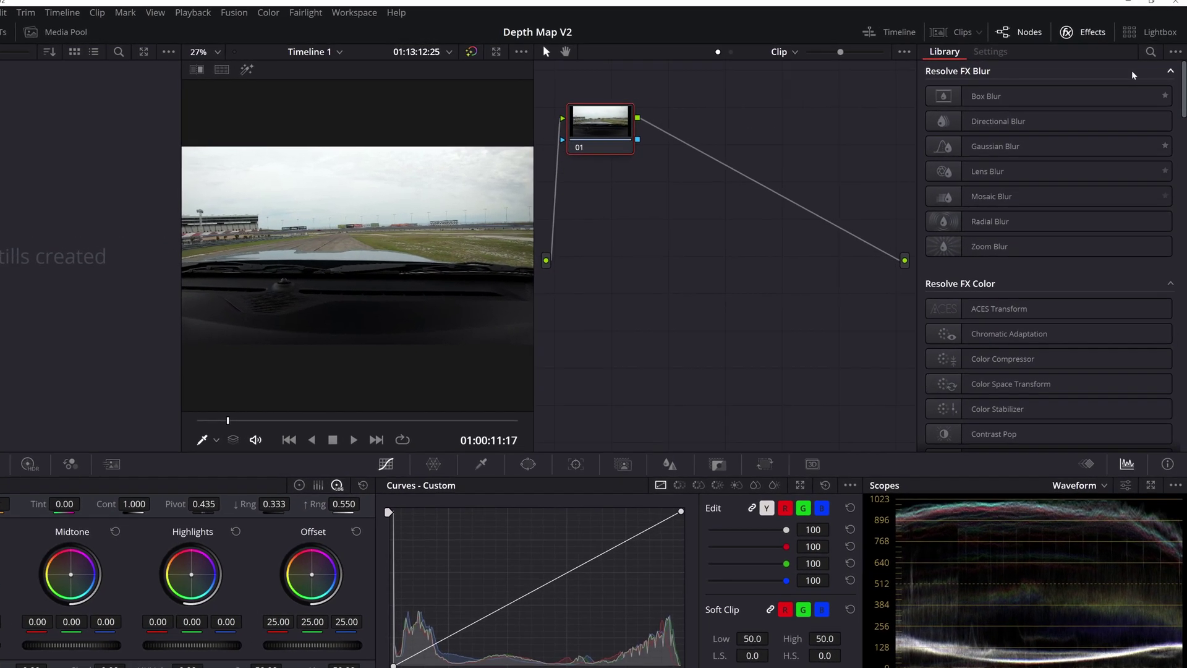
pyautogui.click(1150, 51)
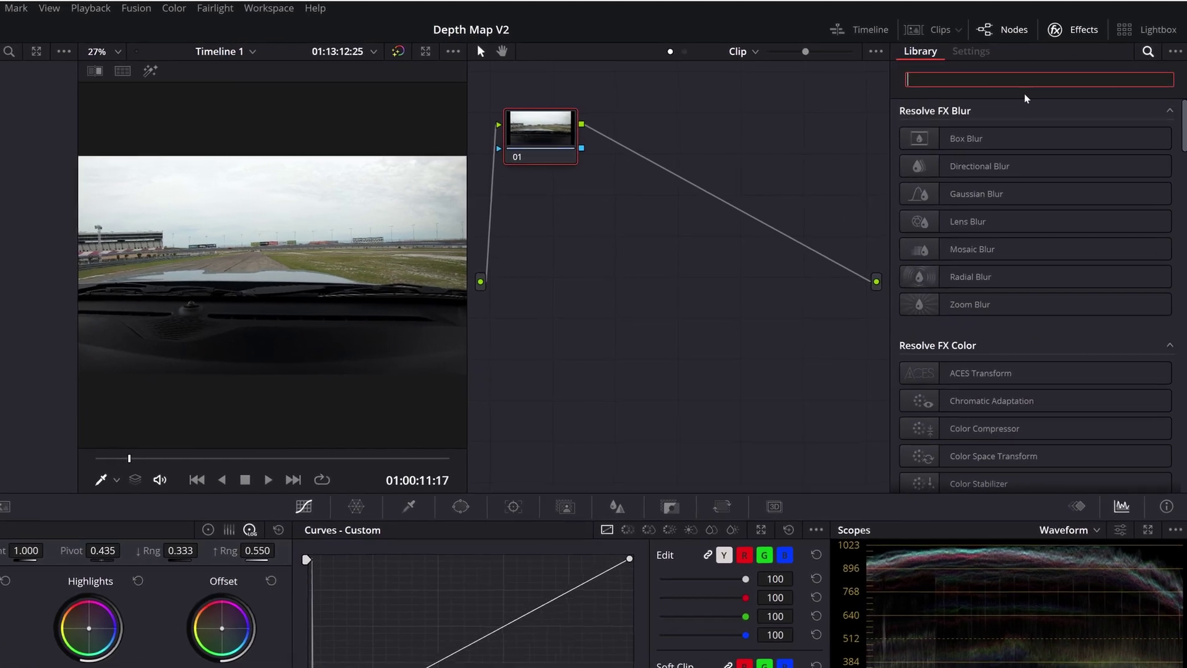
pyautogui.write('de')
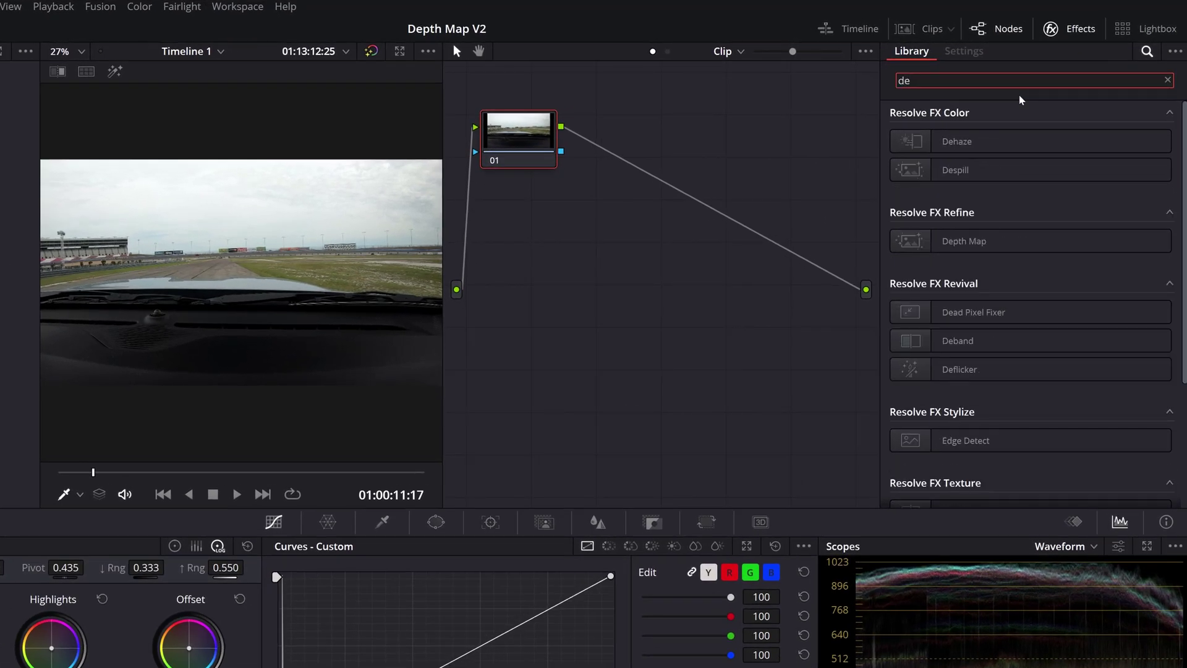
pyautogui.moveTo(903, 242); pyautogui.dragTo(639, 174)
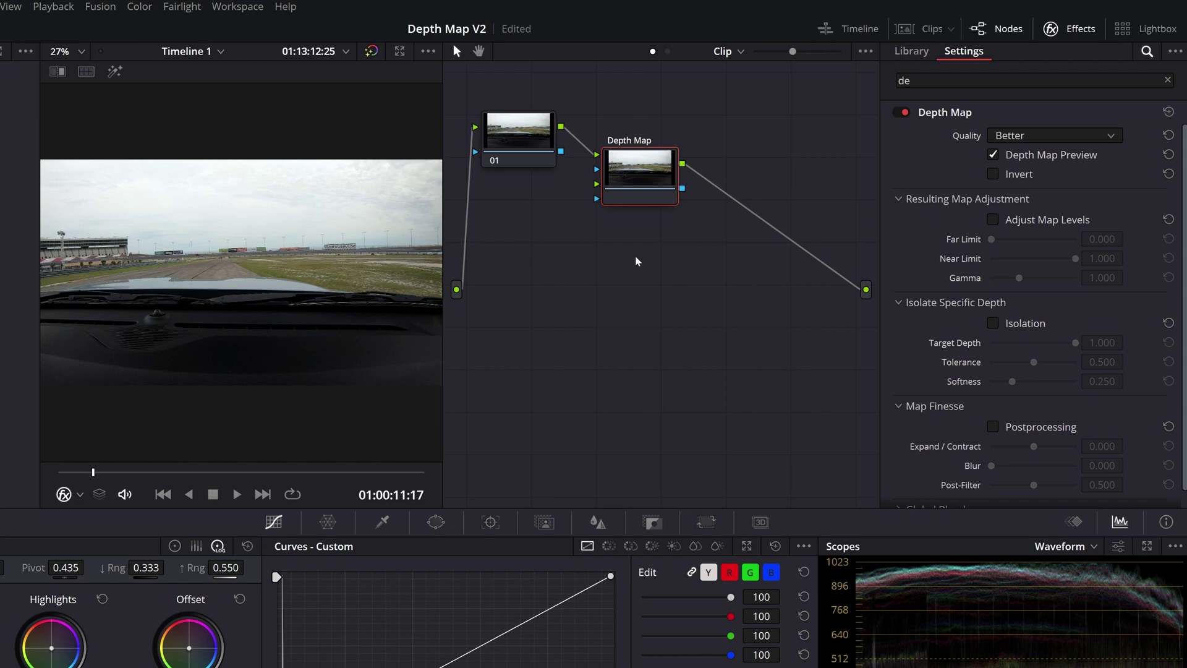
# Add serial node 03 after the Depth Map and feed it the depth map's key output
pyautogui.rightClick(637, 261)
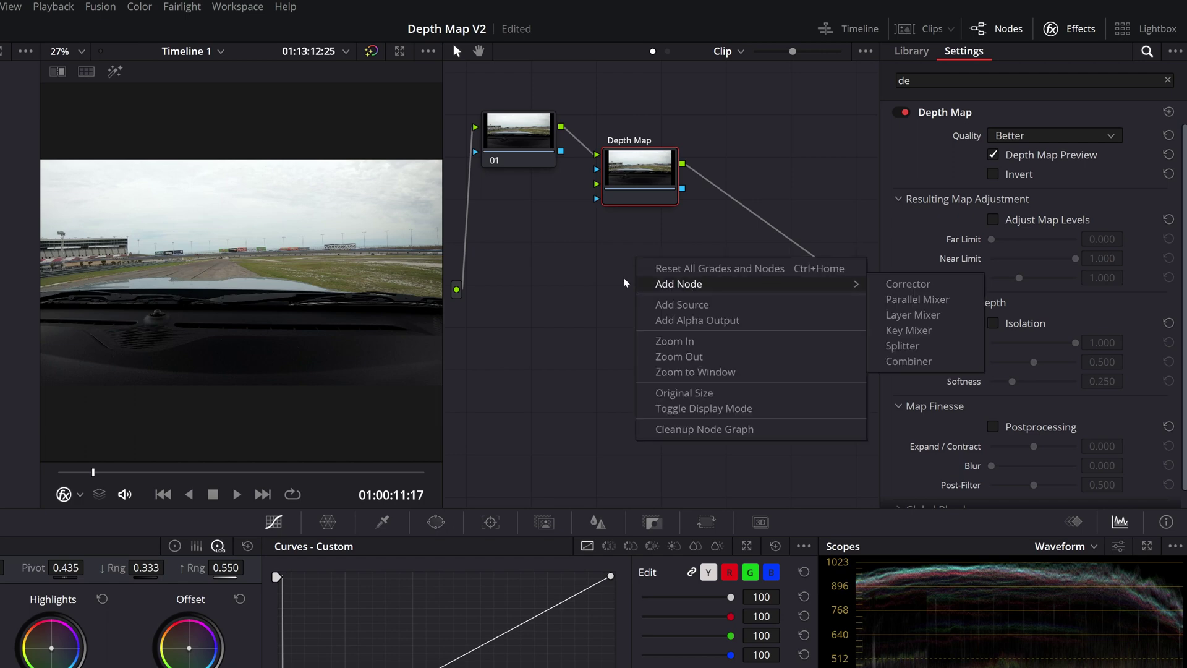
pyautogui.click(595, 280)
pyautogui.hotkey('alt', 's')
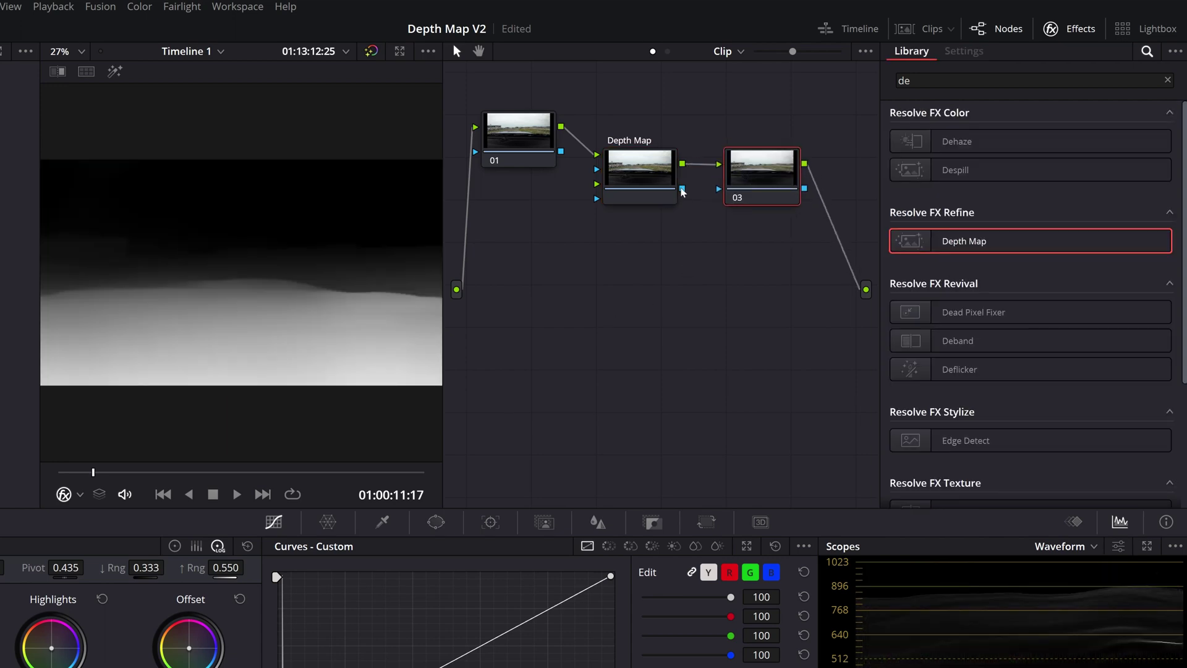
pyautogui.moveTo(683, 190); pyautogui.dragTo(722, 192)
pyautogui.click(631, 179)
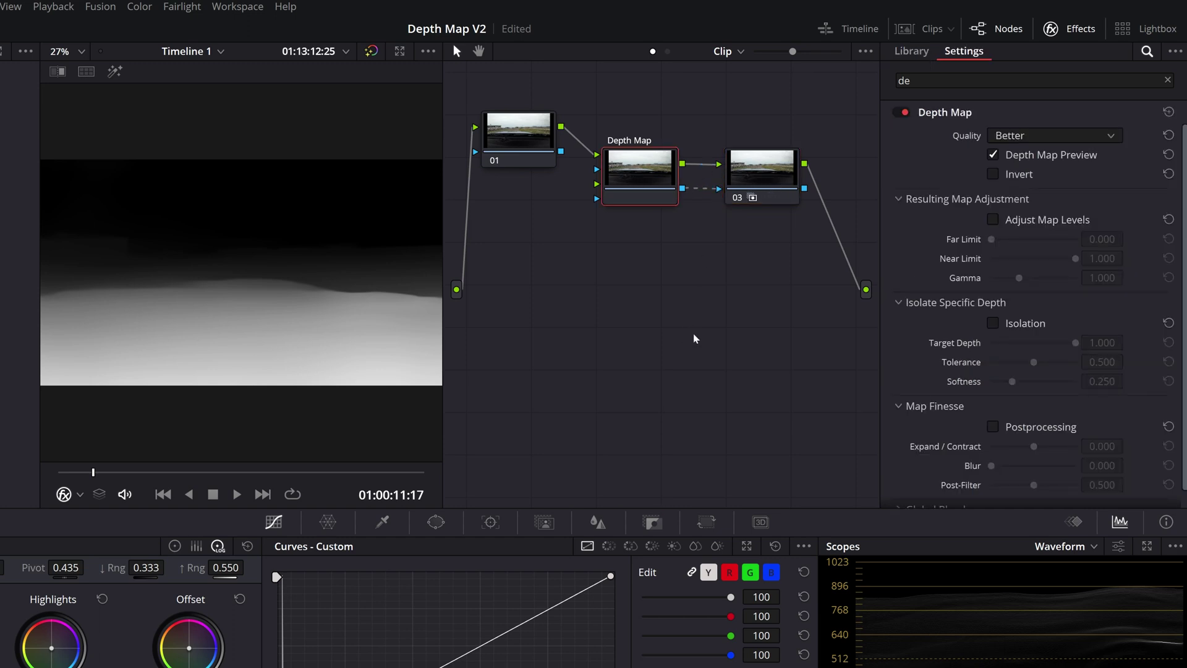
pyautogui.click(1009, 142)
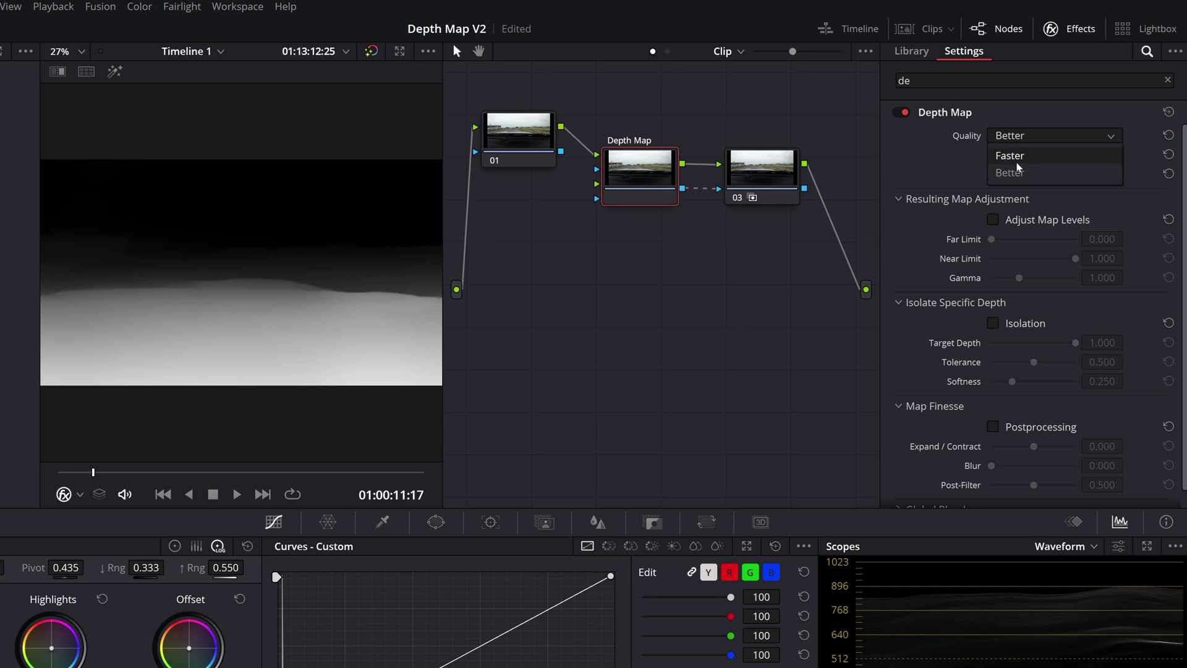
# Set Depth Map Quality to Faster, tick Invert, and bypass the node to compare
pyautogui.click(1018, 162)
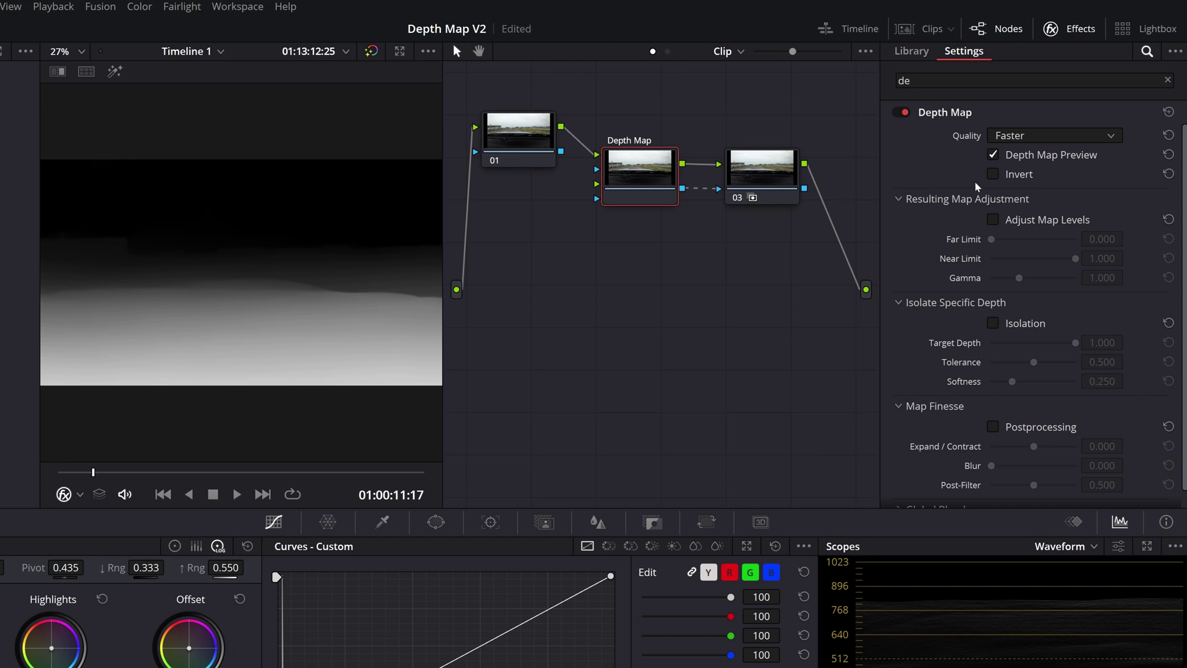
pyautogui.click(993, 176)
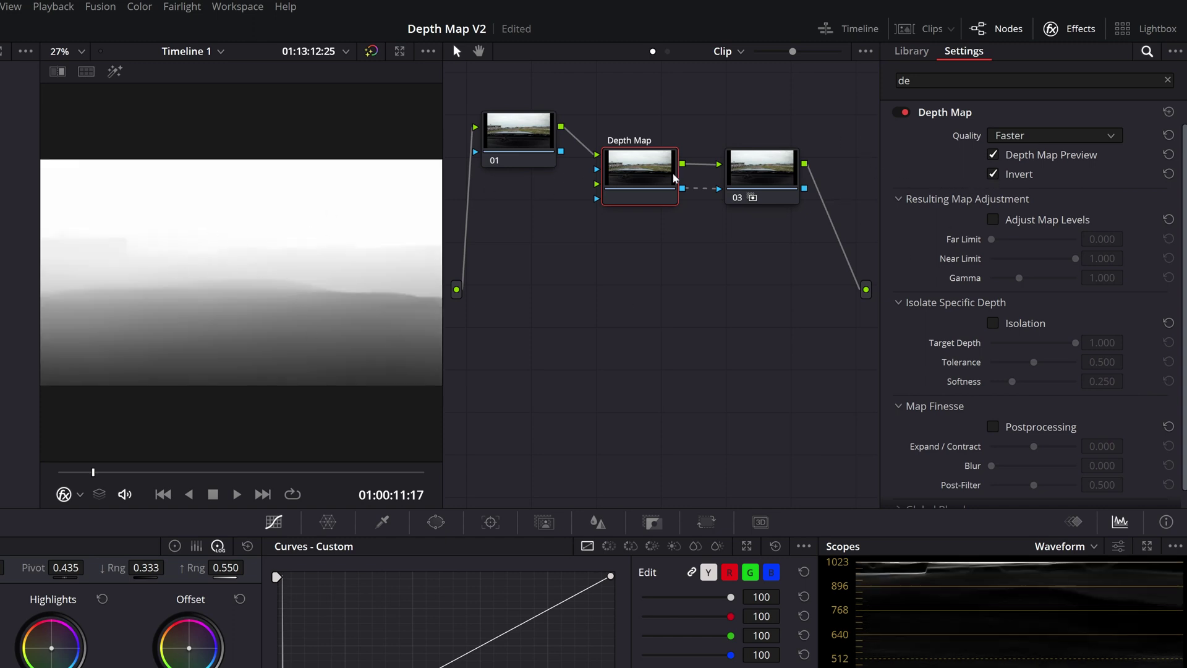
pyautogui.hotkey('ctrl', 'd')
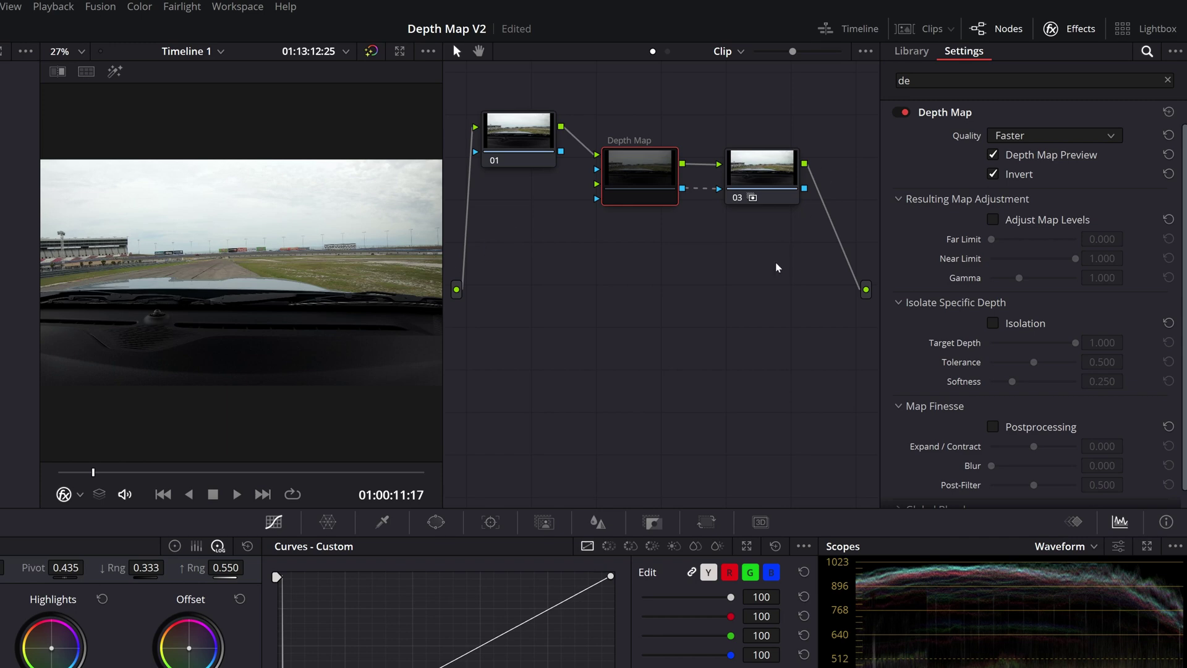
# Enable Adjust Map Levels and try Far and Near Limit values, lowering Near Limit to 0.532
pyautogui.click(992, 220)
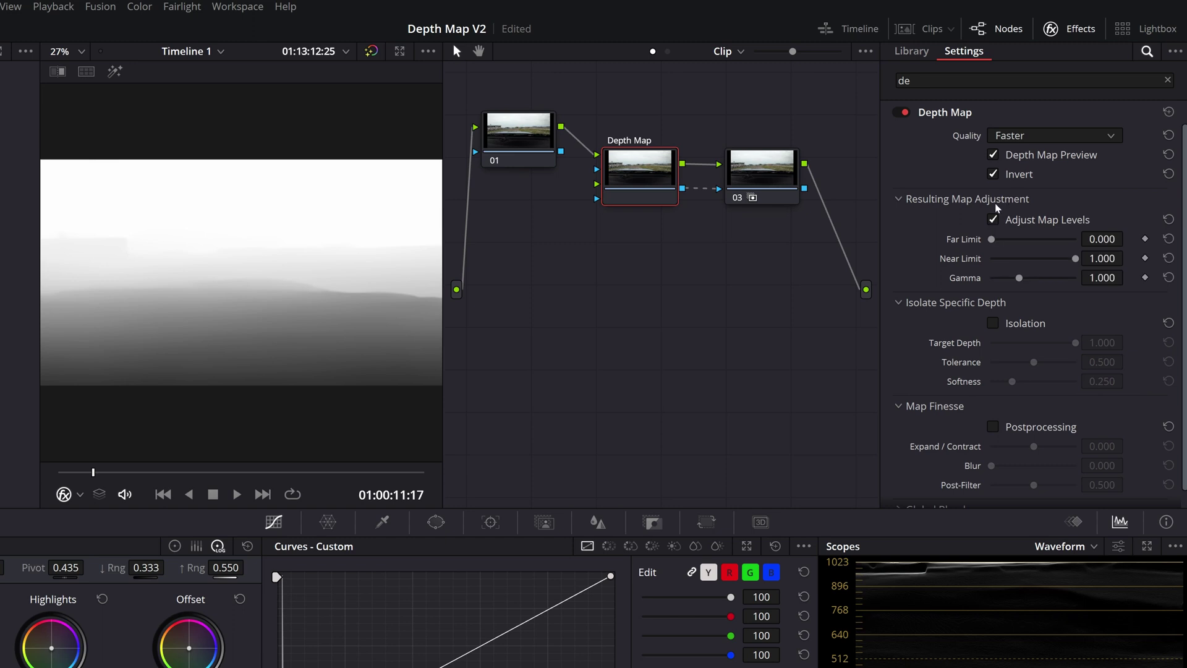
pyautogui.moveTo(992, 240); pyautogui.dragTo(939, 242)
pyautogui.moveTo(1075, 258)
pyautogui.mouseDown()
pyautogui.moveTo(1051, 260)
pyautogui.moveTo(1079, 259)
pyautogui.mouseUp()
pyautogui.click(993, 173)
pyautogui.moveTo(995, 241); pyautogui.dragTo(939, 238)
pyautogui.click(993, 174)
pyautogui.moveTo(1076, 263); pyautogui.dragTo(1039, 262)
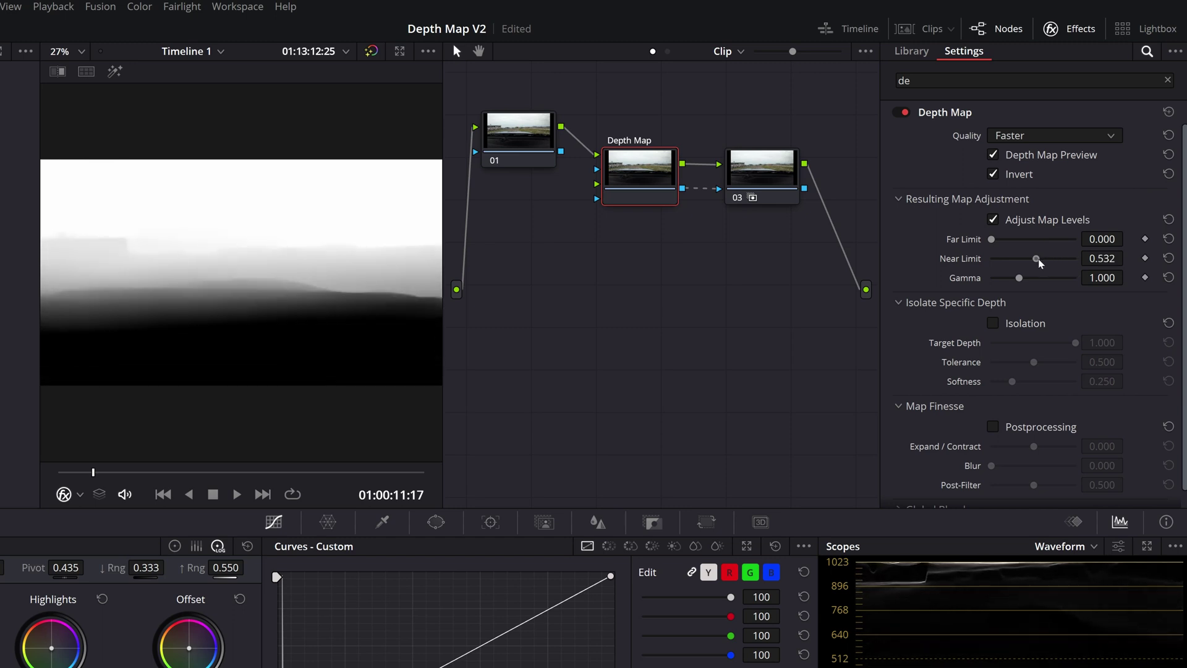
# Compare the Depth Map node on and off against the original footage, then save the project
pyautogui.hotkey('shift', 'd')
pyautogui.hotkey('shift', 'd')
pyautogui.hotkey('ctrl', 'd')
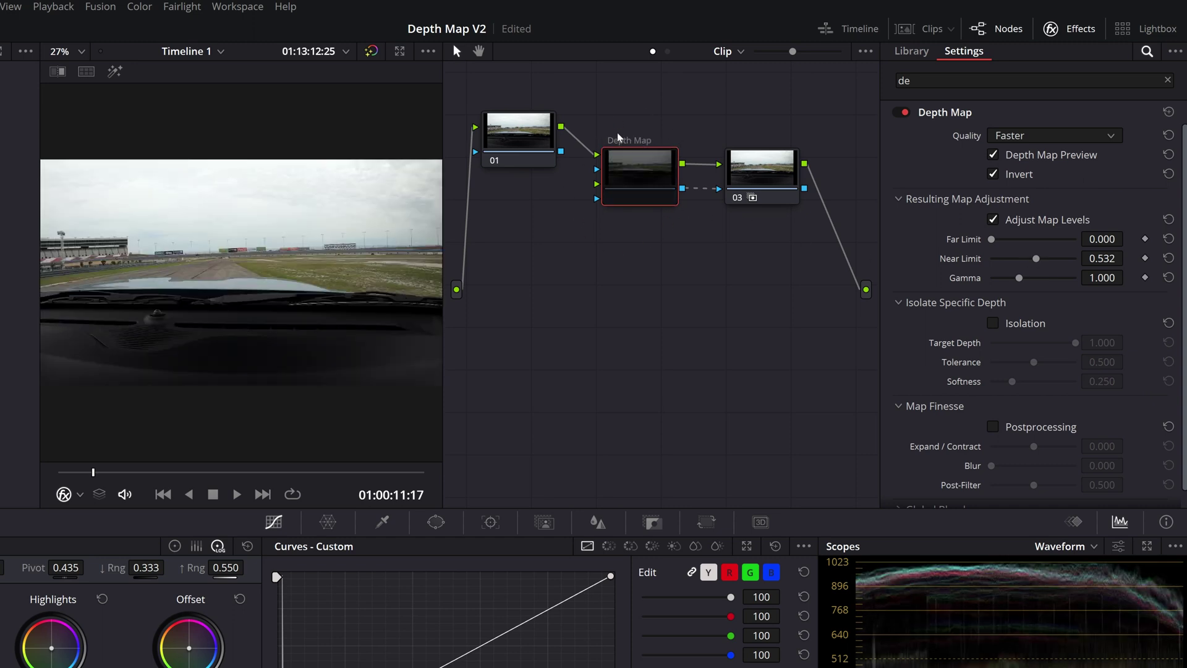
pyautogui.hotkey('ctrl', 'd')
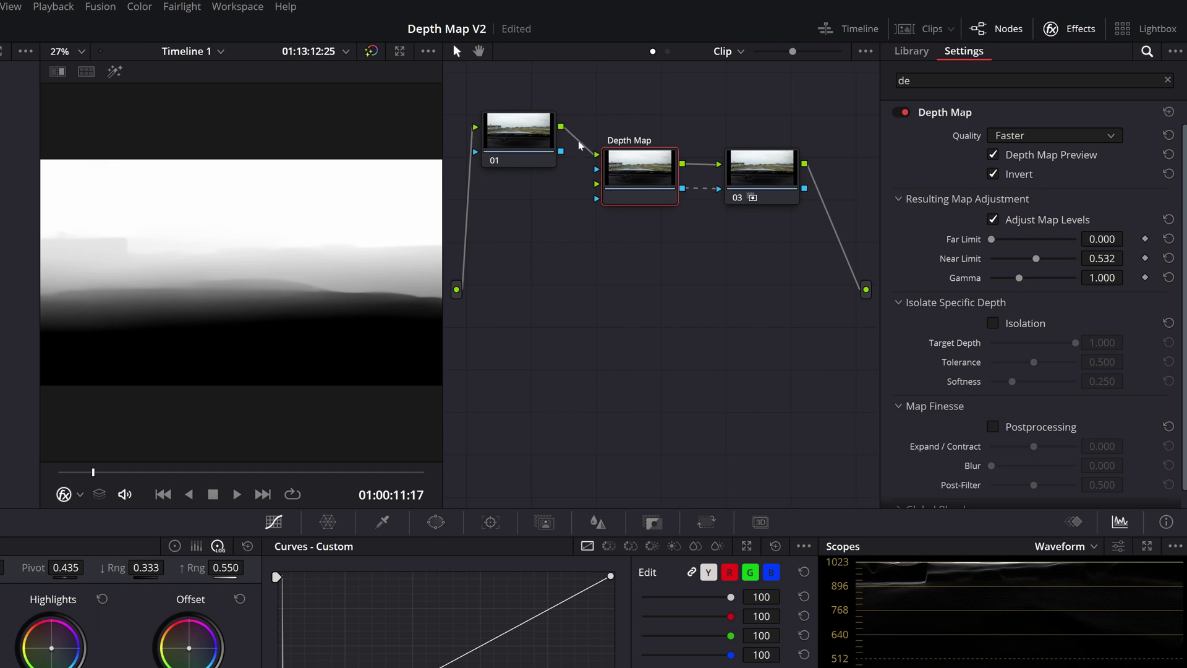
pyautogui.hotkey('ctrl', 'd')
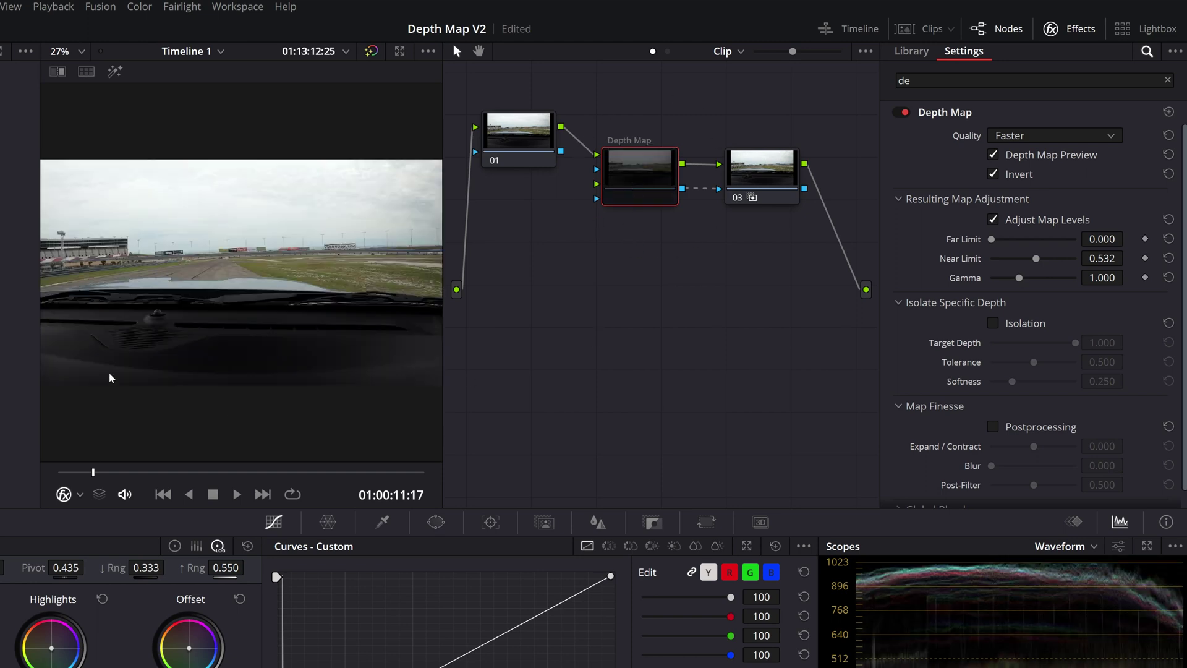
pyautogui.hotkey('ctrl', 'd')
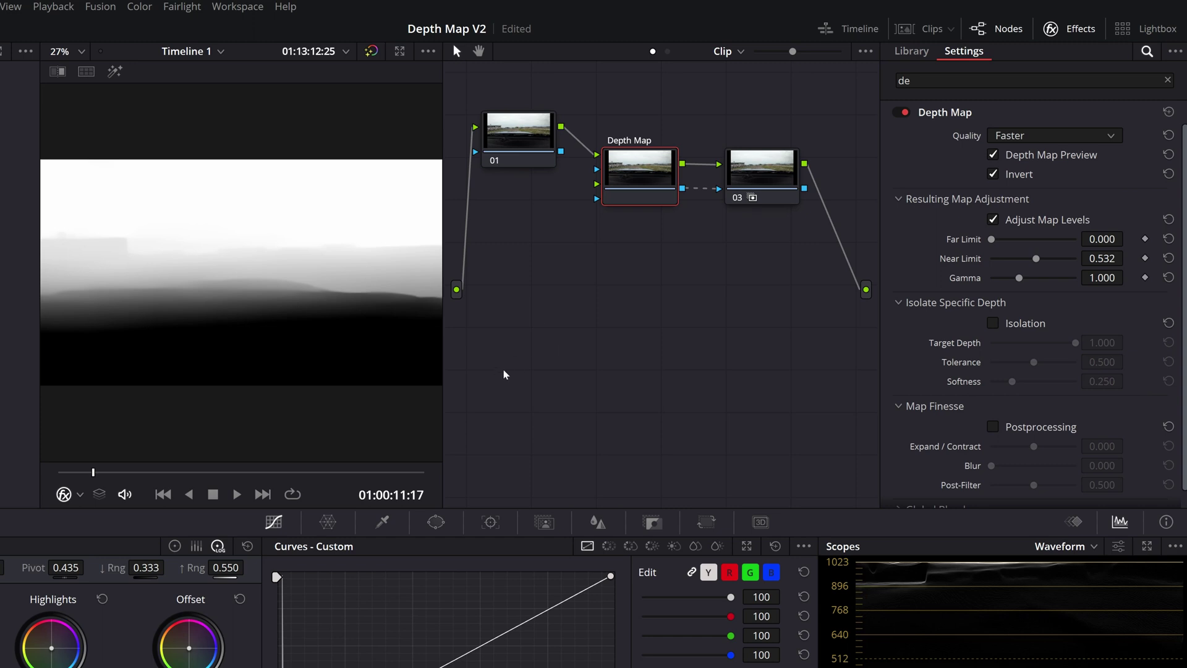
pyautogui.hotkey('ctrl', 's')
# Lower the Near Limit to exactly 0.100 and toggle the Depth Map node to compare
pyautogui.moveTo(1036, 265); pyautogui.dragTo(1014, 263)
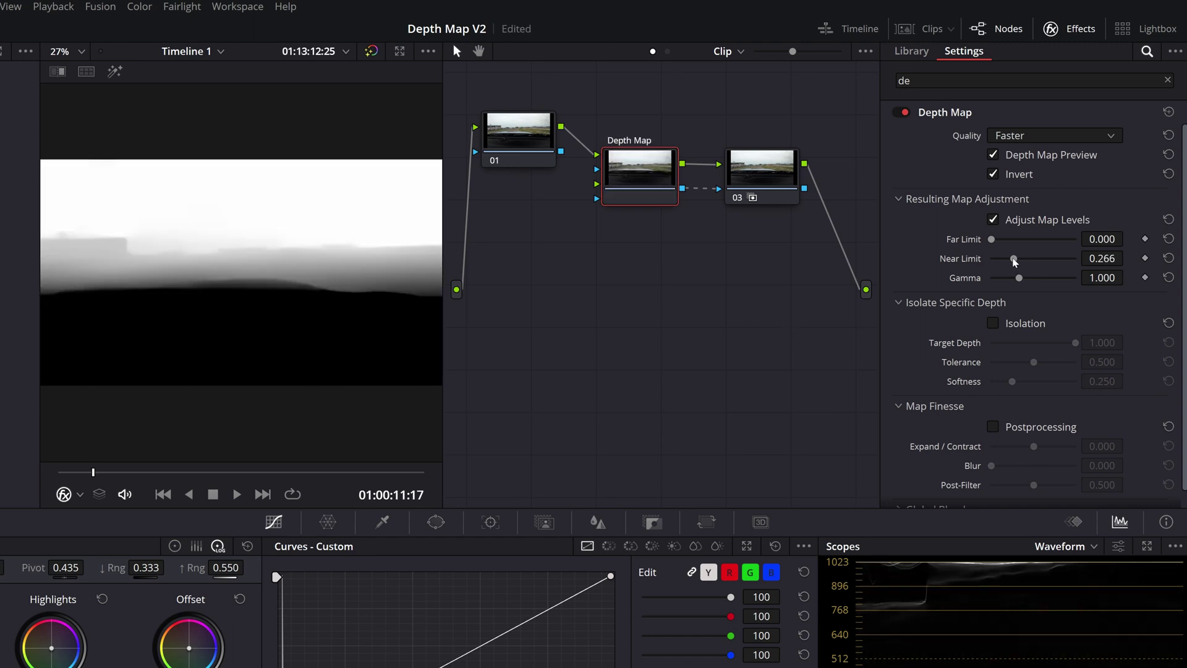
pyautogui.moveTo(1014, 263); pyautogui.dragTo(1002, 261)
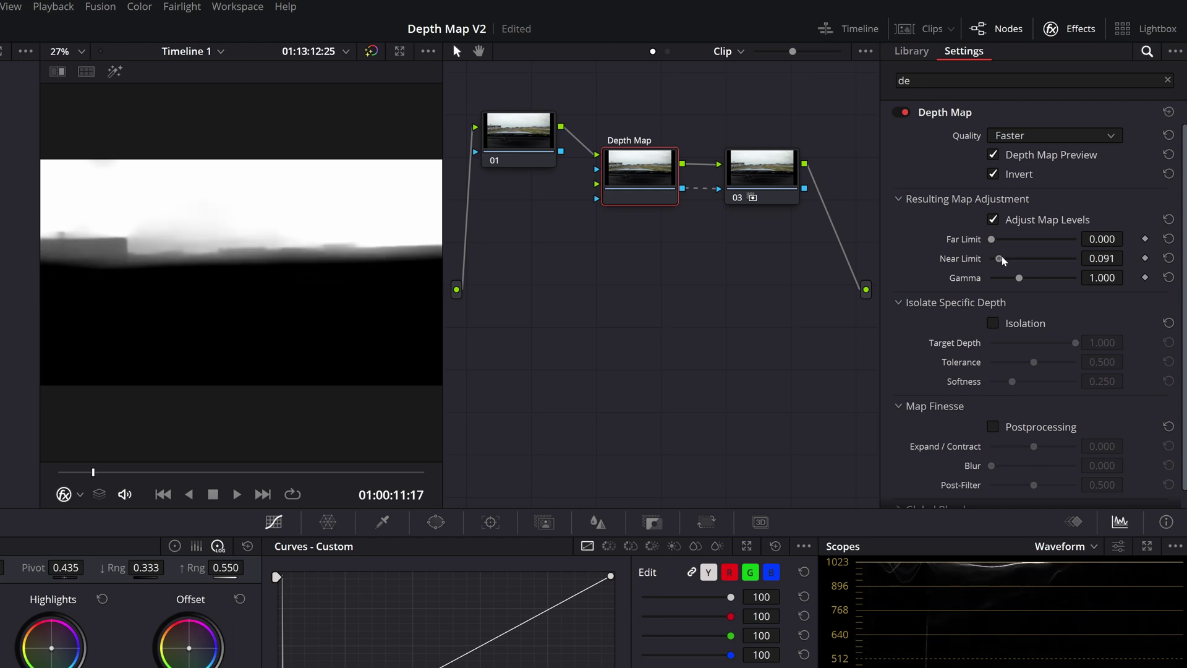
pyautogui.click(1102, 258)
pyautogui.write('0.1')
pyautogui.press('Return')
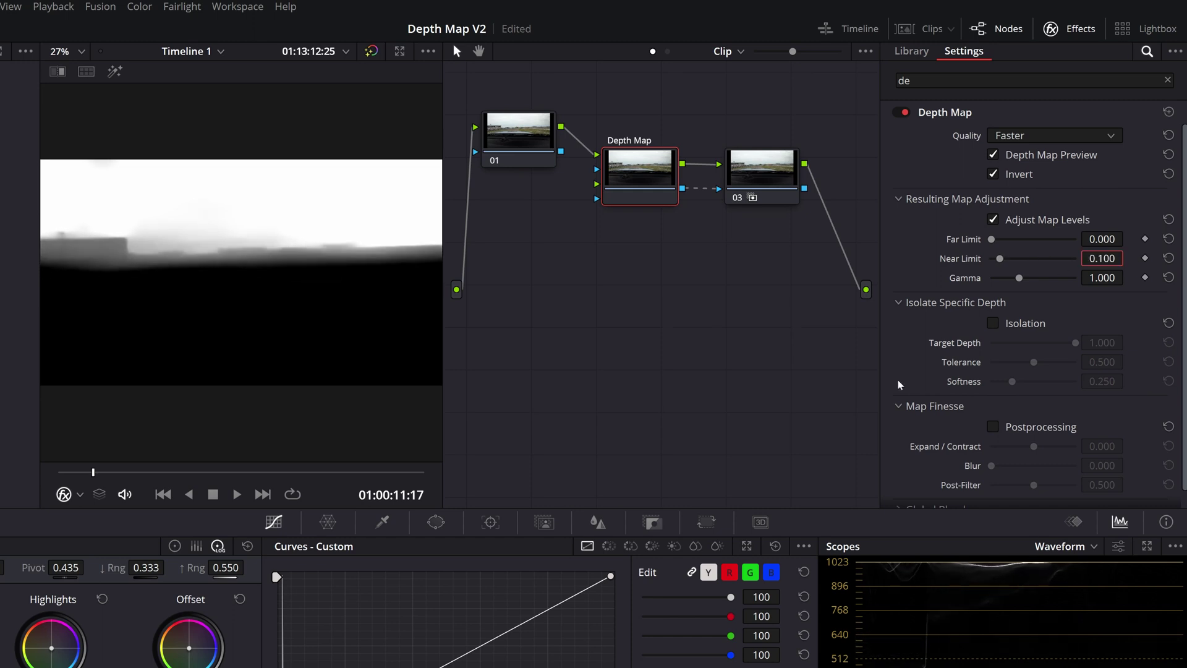
pyautogui.hotkey('ctrl', 'd')
pyautogui.hotkey('ctrl', 'd')
pyautogui.hotkey('ctrl', 'd')
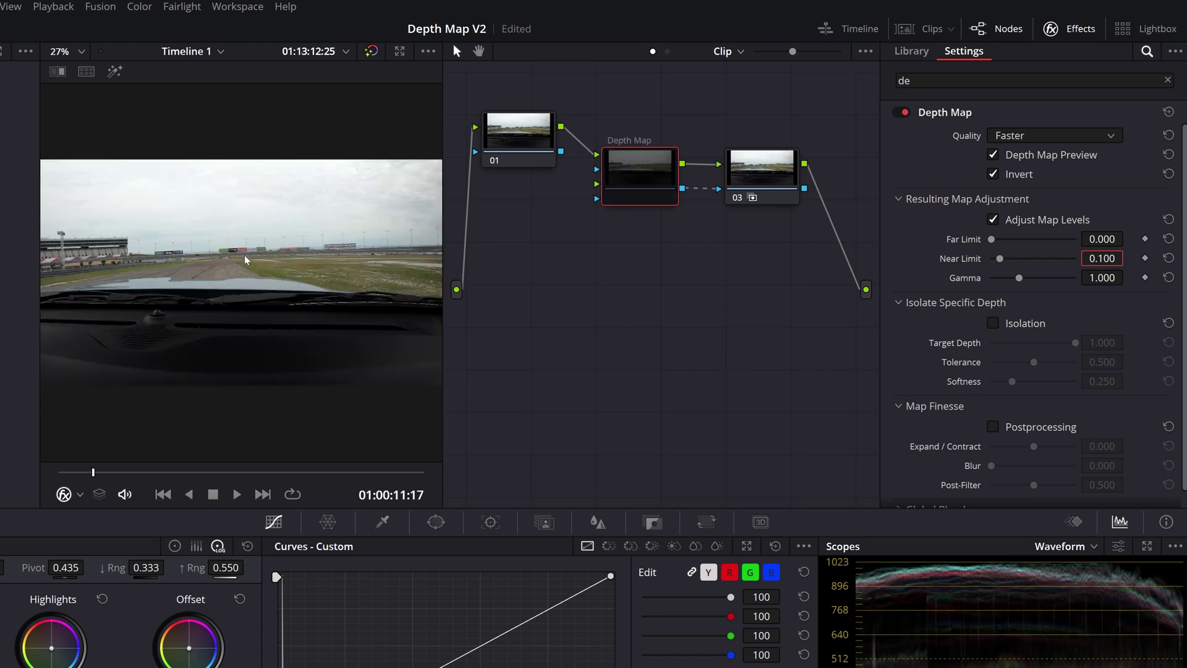
pyautogui.hotkey('ctrl', 'd')
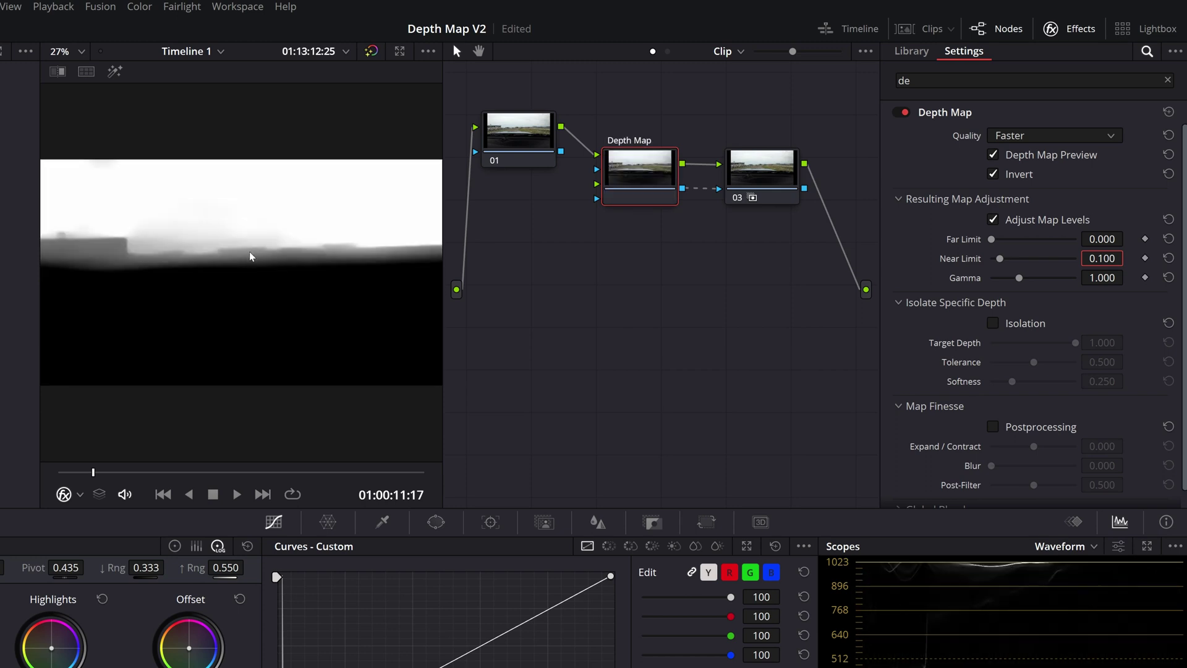
pyautogui.click(992, 240)
# Set the Far Limit to 0.065 and toggle the Depth Map node to compare with the original
pyautogui.moveTo(992, 240); pyautogui.dragTo(996, 240)
pyautogui.doubleClick(1102, 240)
pyautogui.press('BackSpace')
pyautogui.write('0.065')
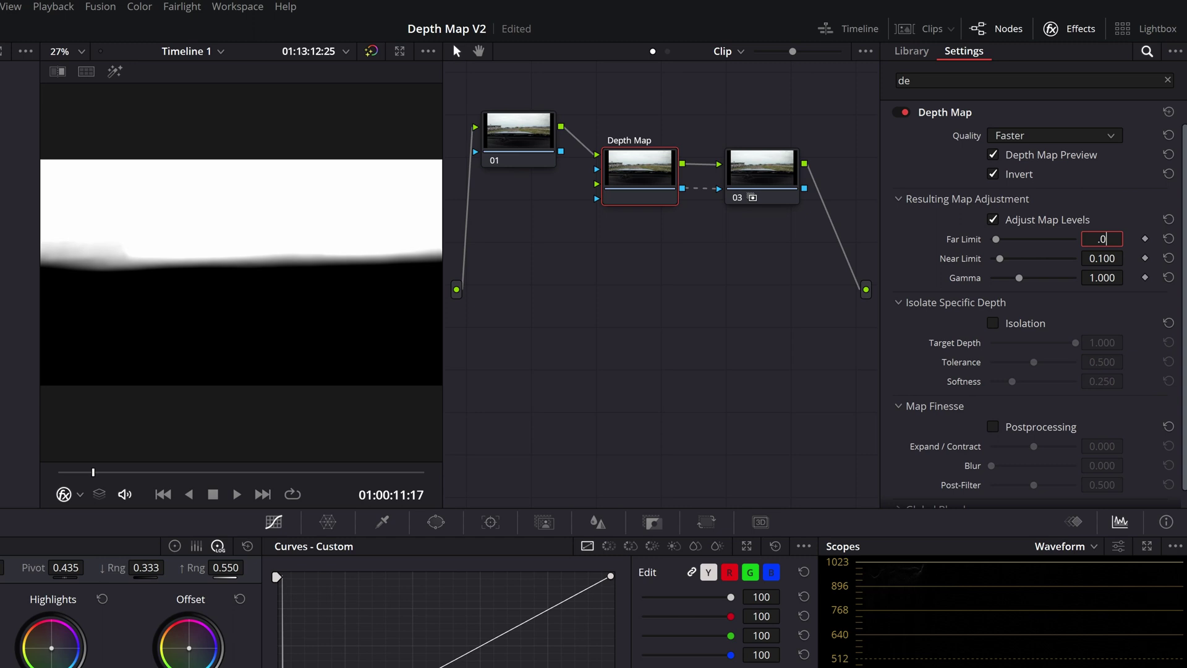
pyautogui.press('Return')
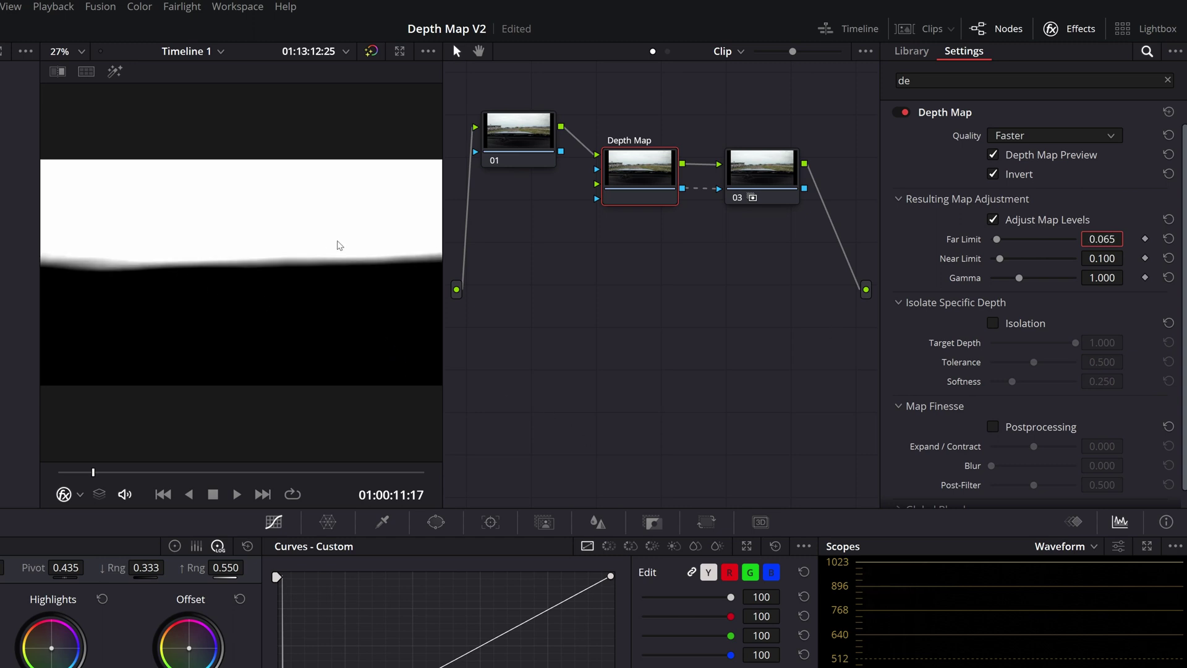
pyautogui.hotkey('ctrl', 'd')
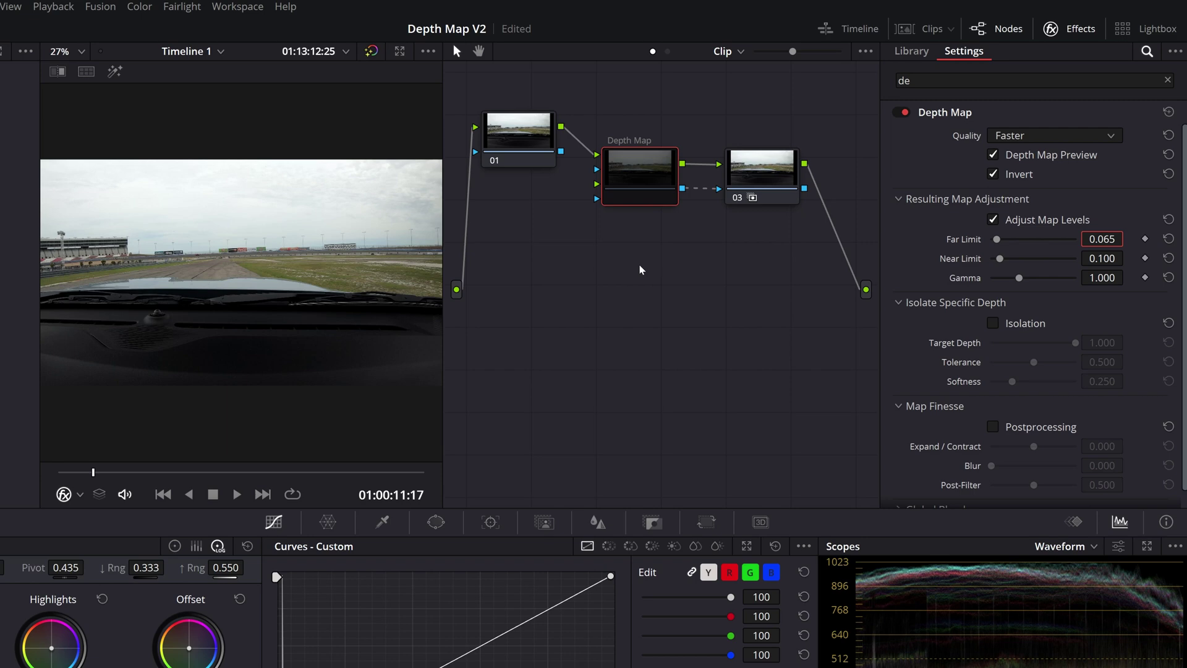
pyautogui.hotkey('ctrl', 'd')
pyautogui.hotkey('ctrl', 'd')
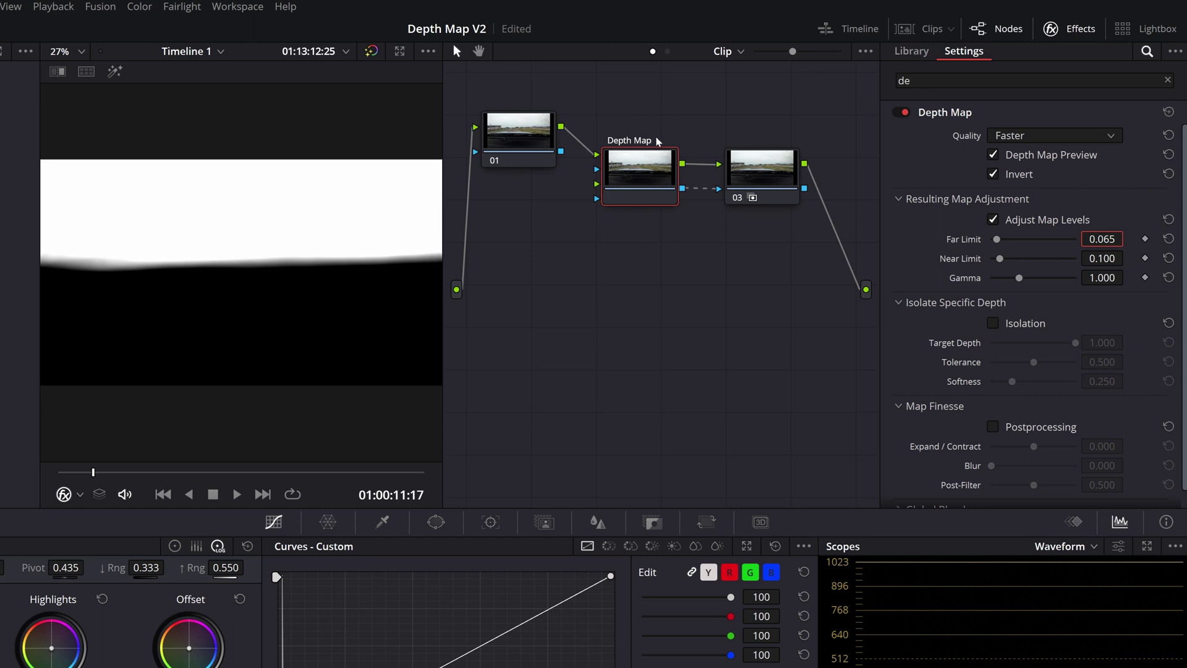
pyautogui.hotkey('ctrl', 'd')
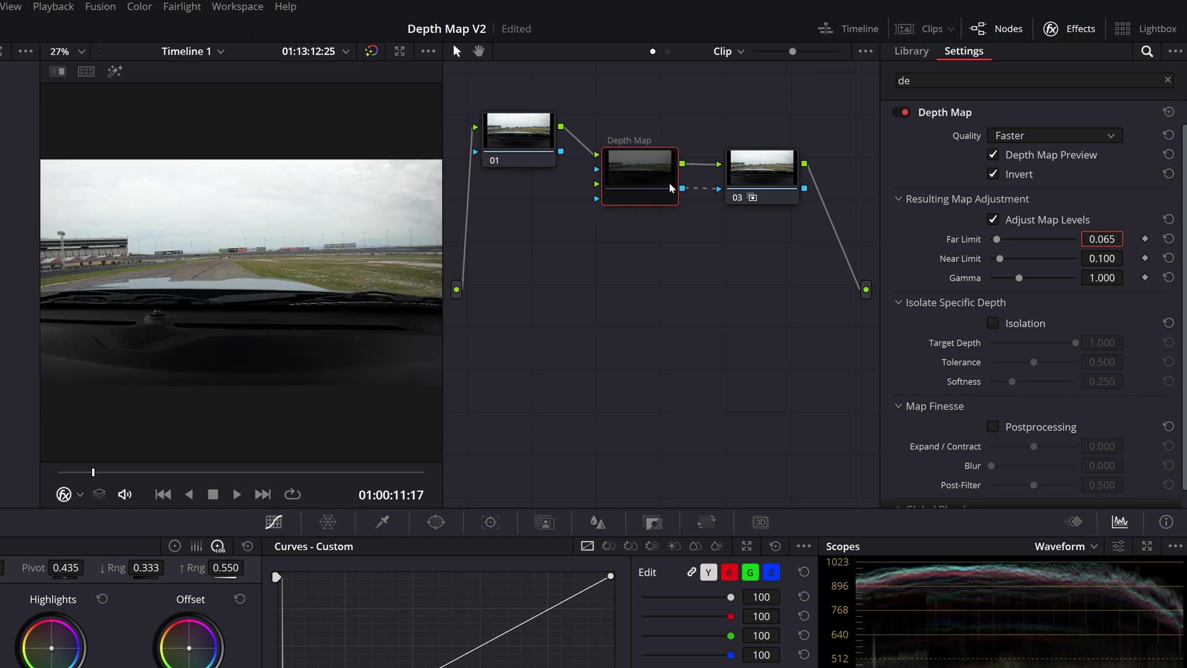
# Re-enable the Depth Map with its preview off, drag Lens Blur onto node 03, and save
pyautogui.hotkey('ctrl', 'd')
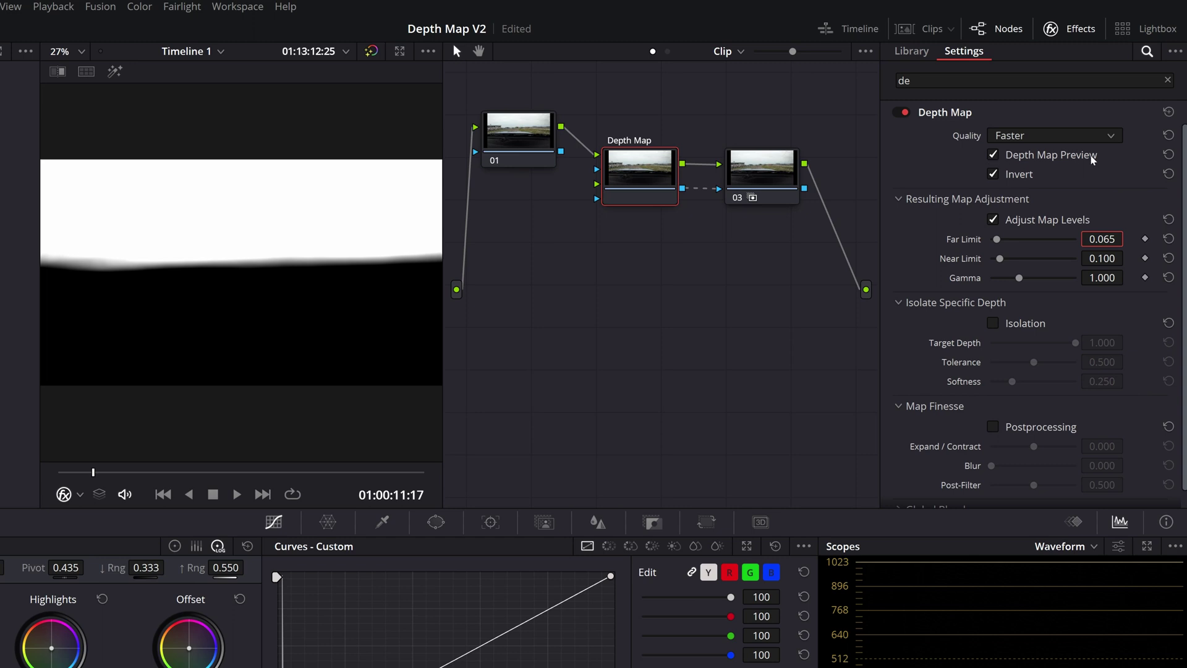
pyautogui.click(993, 155)
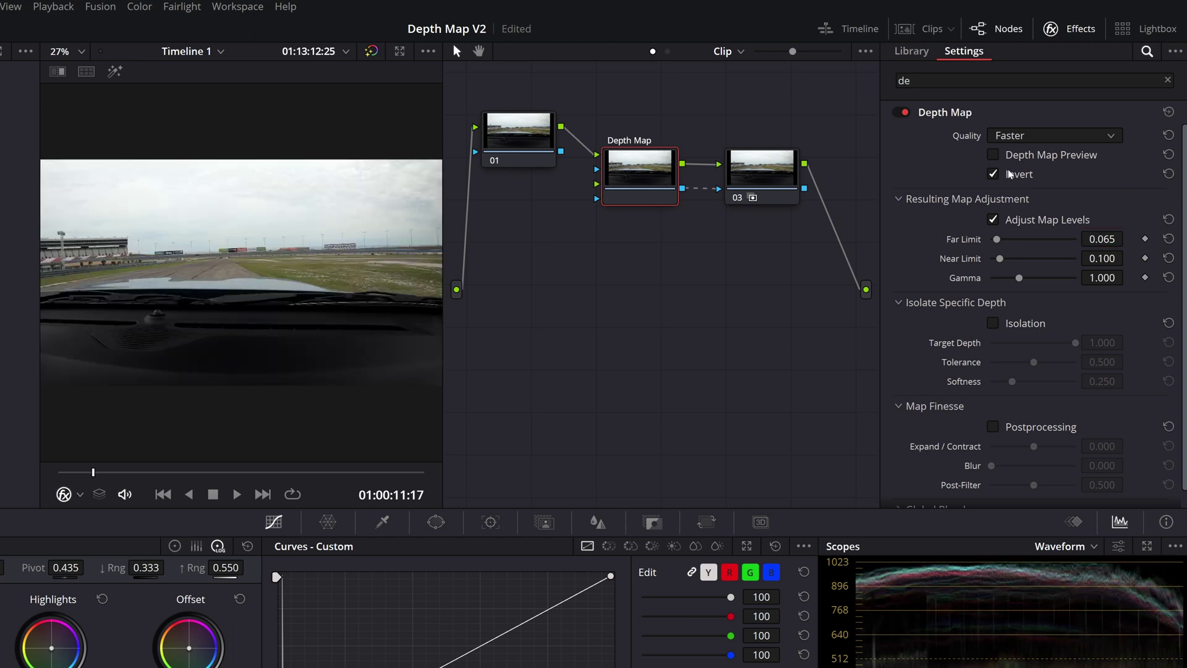
pyautogui.click(1167, 80)
pyautogui.write('blur')
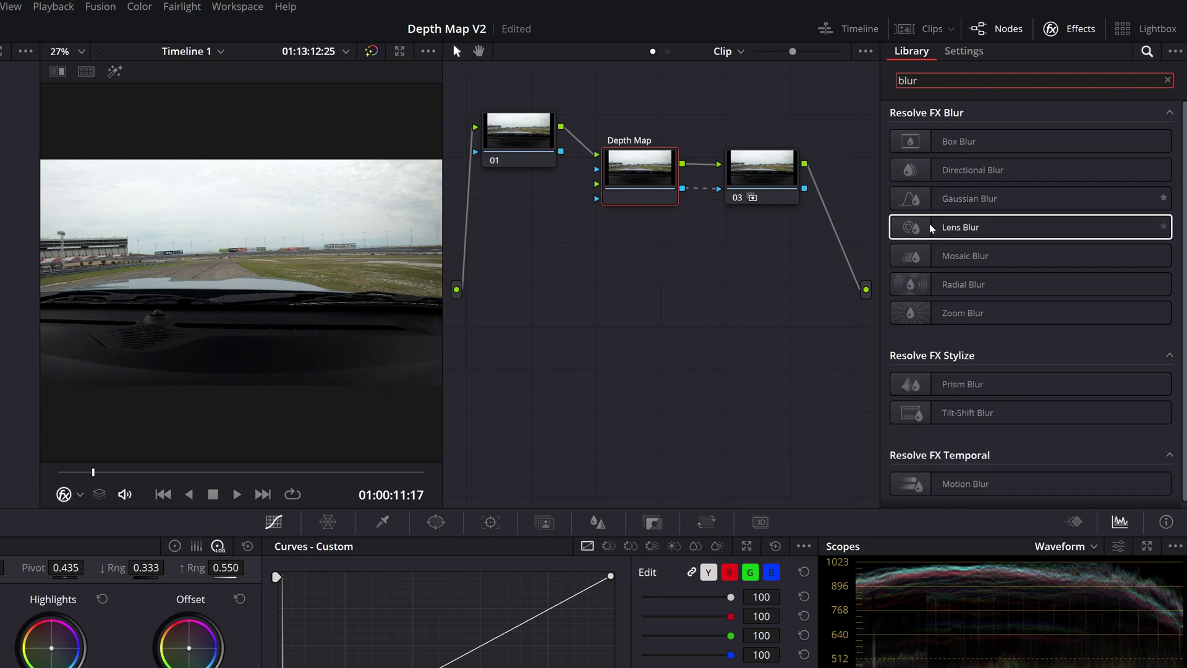
pyautogui.moveTo(927, 230); pyautogui.dragTo(760, 183)
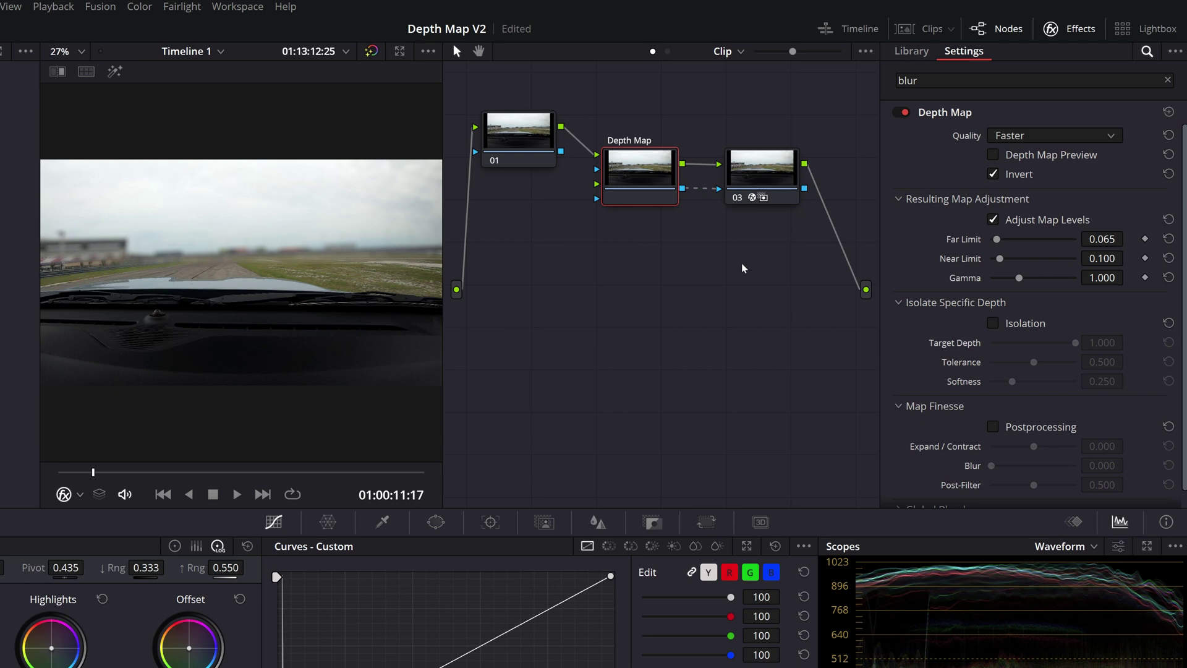
pyautogui.hotkey('ctrl', 's')
# Give node 03's Lens Blur an Octagon aperture shape and a Blur Size of 4.06
pyautogui.click(777, 174)
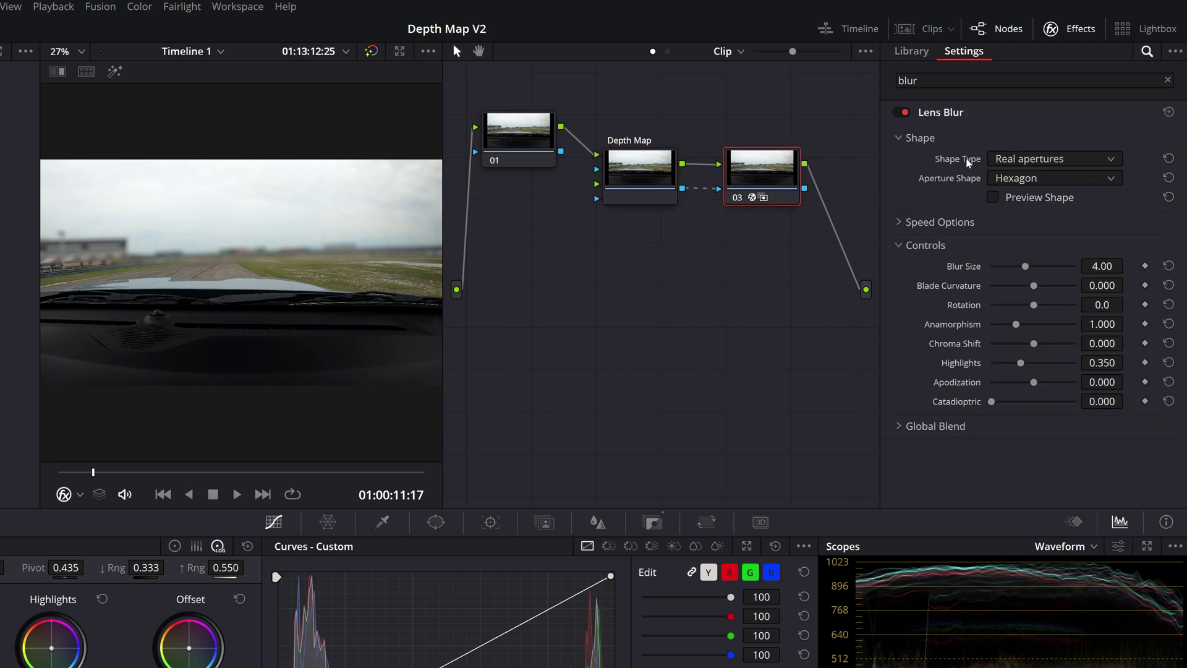
pyautogui.click(1028, 162)
pyautogui.click(1020, 178)
pyautogui.click(1020, 178)
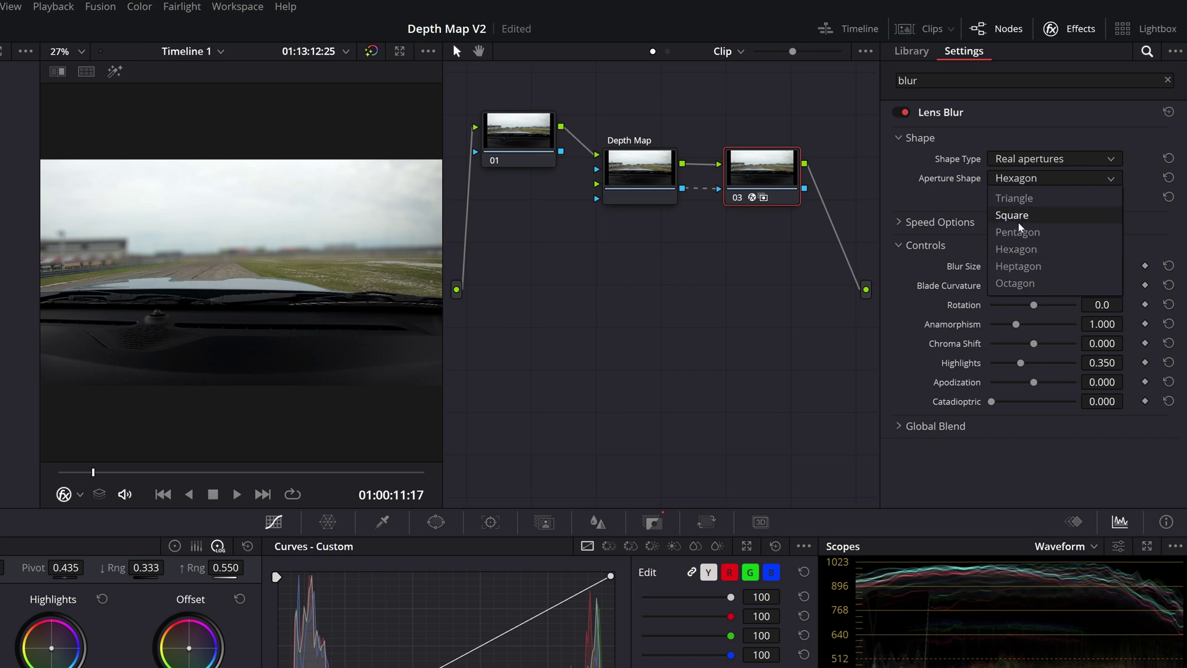
pyautogui.click(1038, 284)
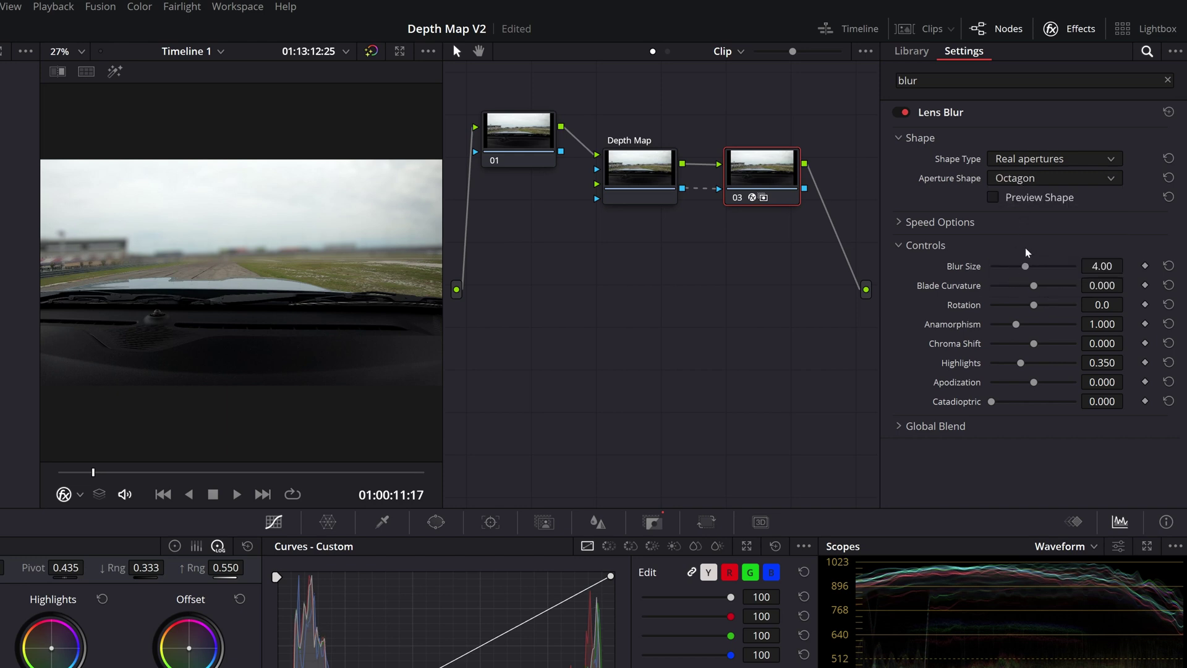
pyautogui.moveTo(1090, 265); pyautogui.dragTo(1097, 266)
pyautogui.click(632, 160)
# Compare Depth Map Quality Better against Faster, keep Faster, and play back the blur
pyautogui.click(1018, 137)
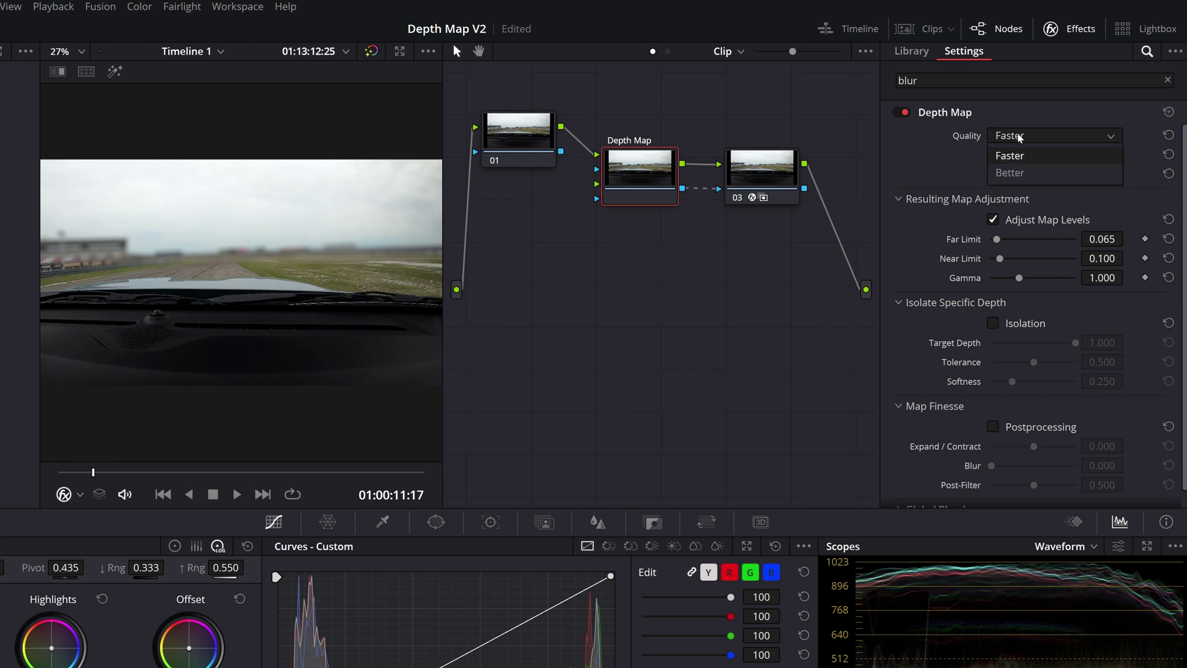
pyautogui.click(1018, 176)
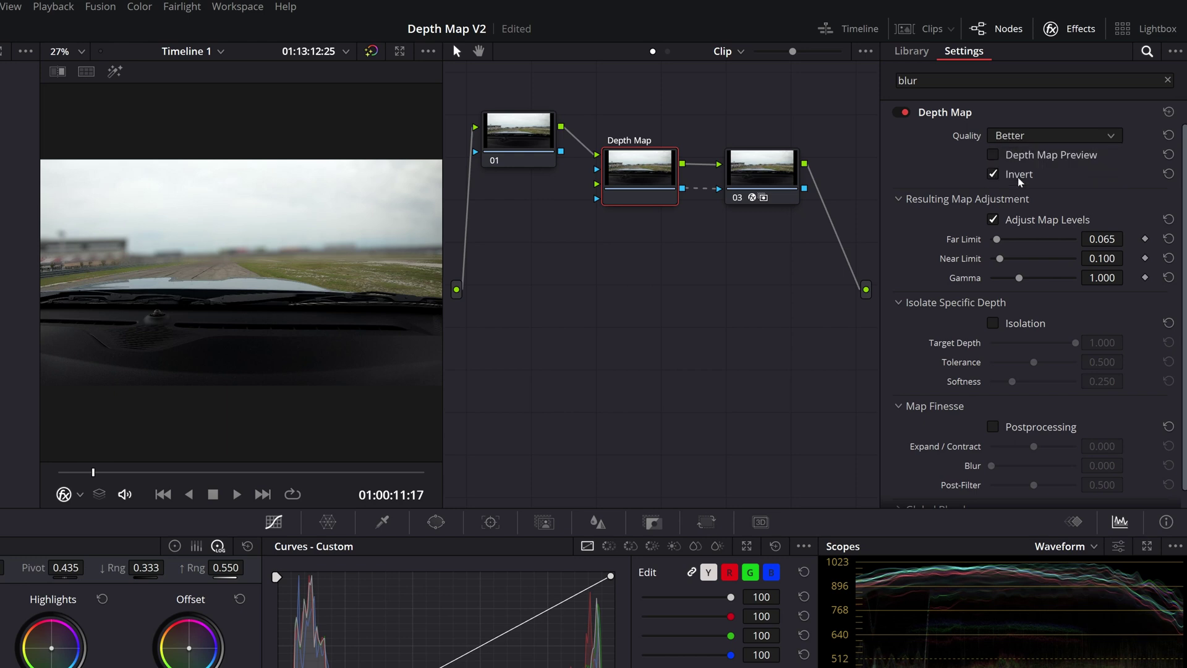
pyautogui.click(1044, 137)
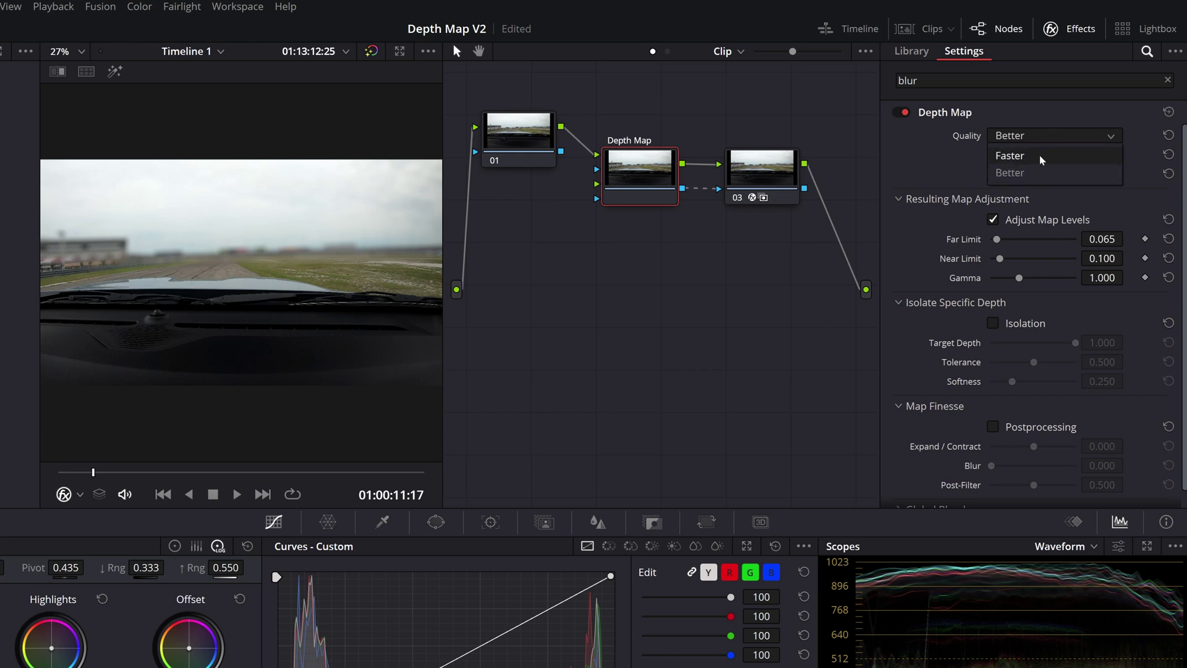
pyautogui.click(1040, 154)
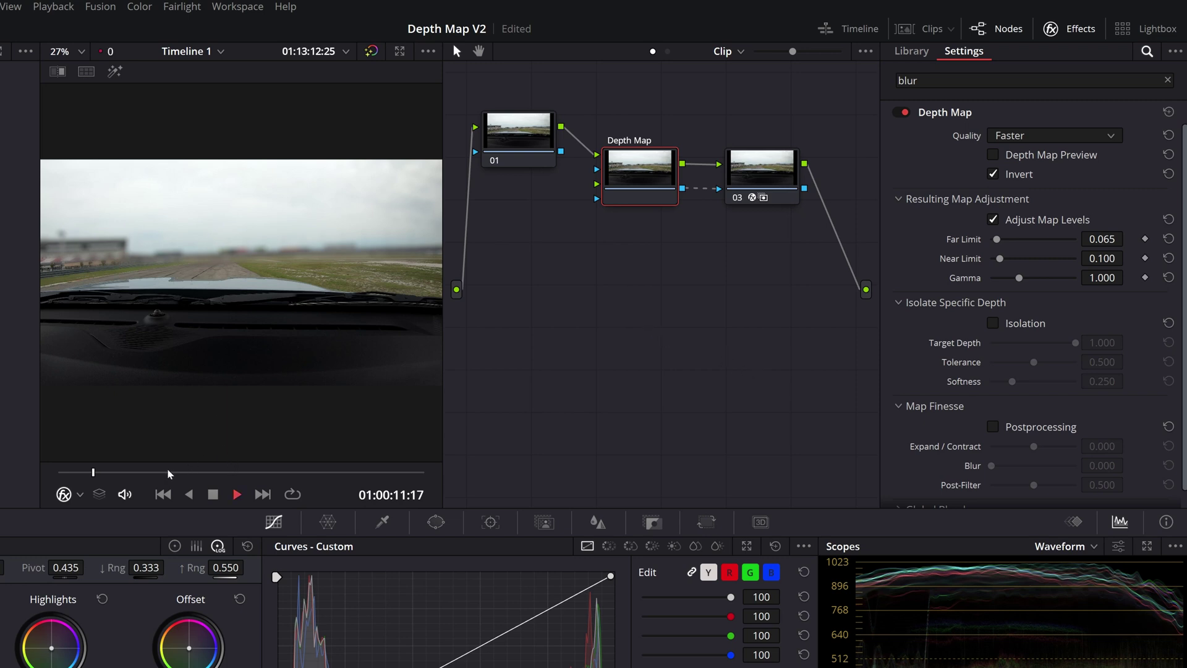
pyautogui.press('space')
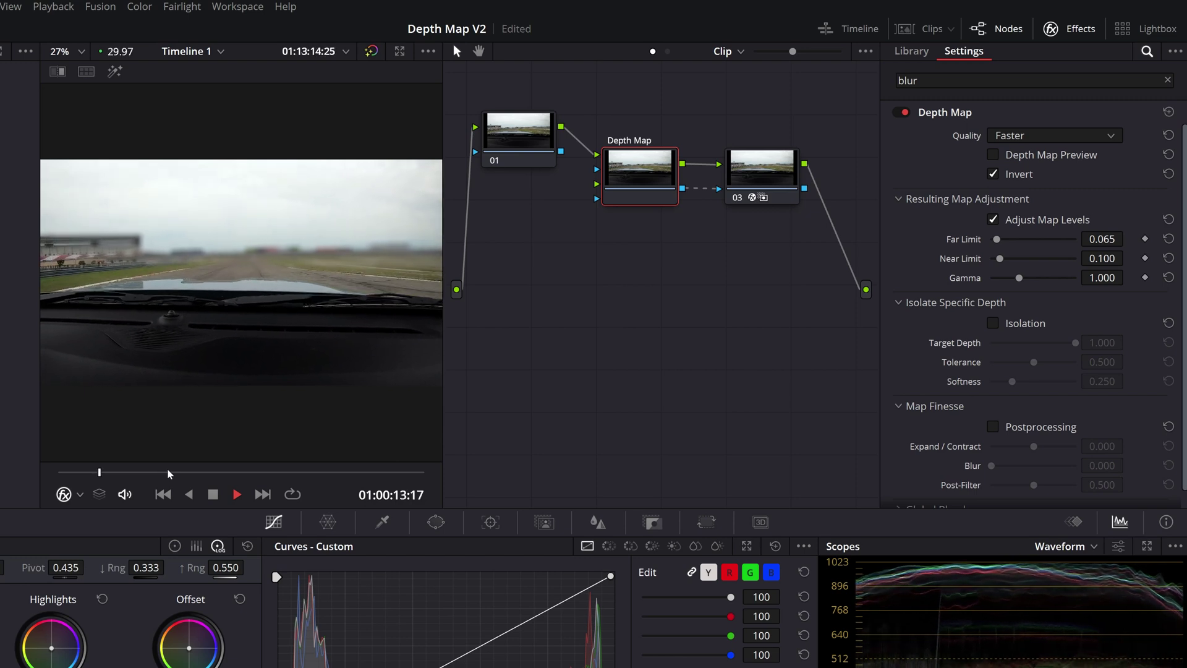
pyautogui.press('space')
pyautogui.press('Left')
pyautogui.press('Left')
pyautogui.press('Left')
pyautogui.press('Left')
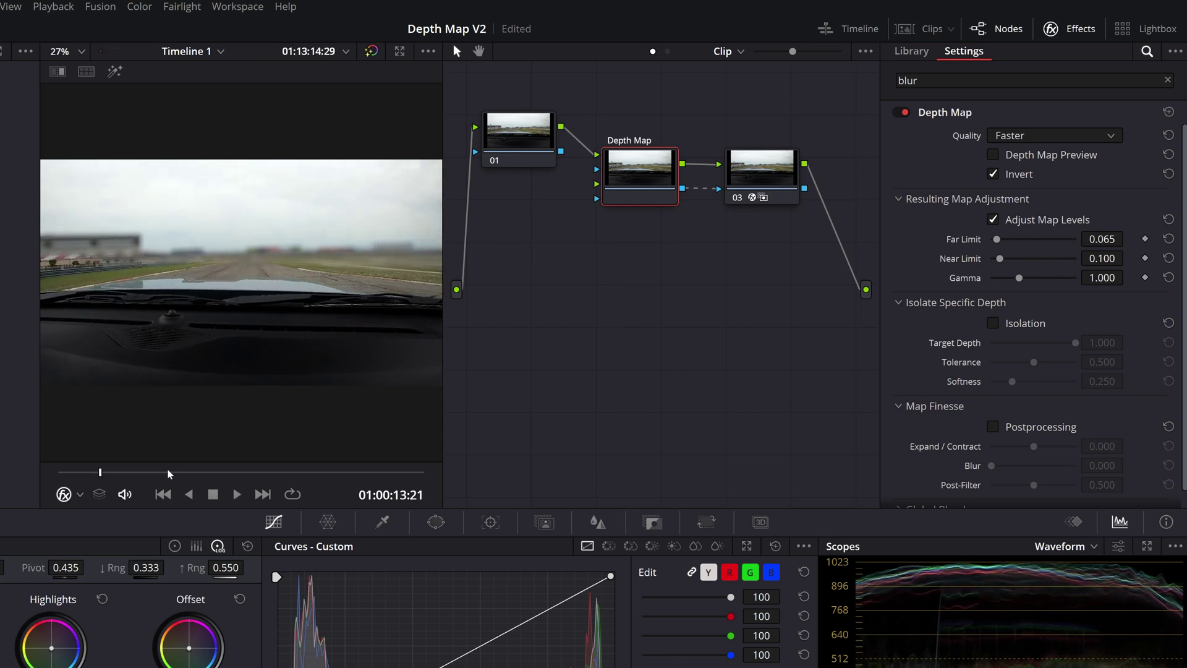
pyautogui.press('Right')
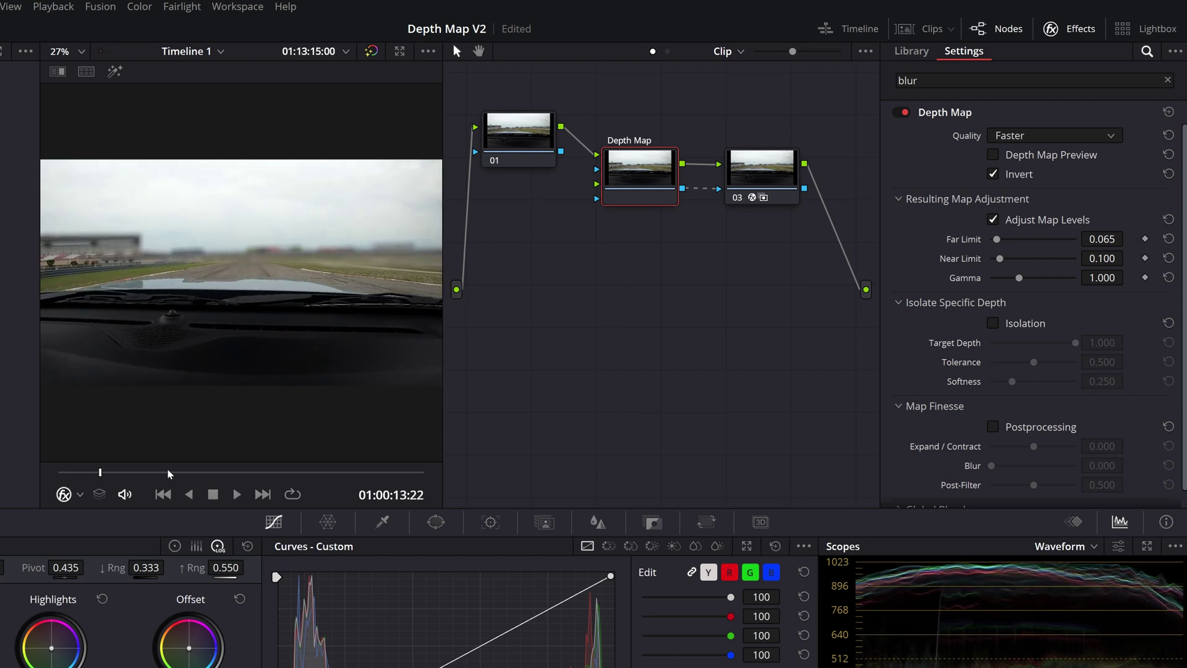
# Recheck Better versus Faster quality, keep Faster, and jump to frame 01:00:28:07
pyautogui.click(1053, 135)
pyautogui.click(1026, 175)
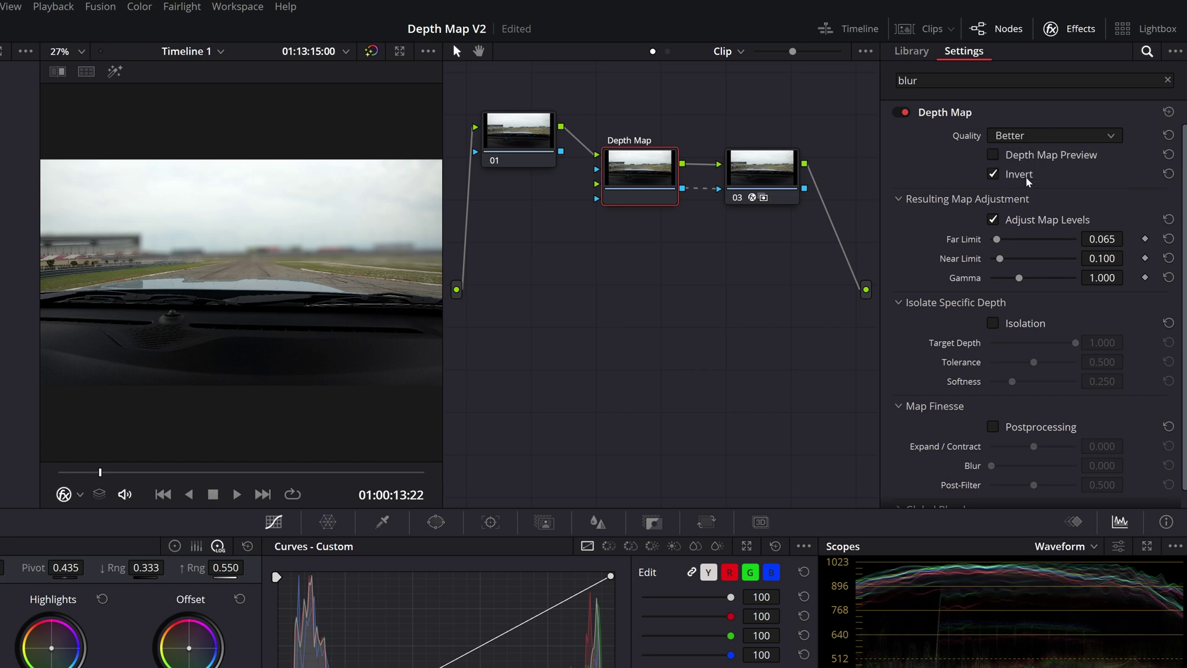
pyautogui.click(1039, 137)
pyautogui.click(1038, 156)
pyautogui.click(143, 473)
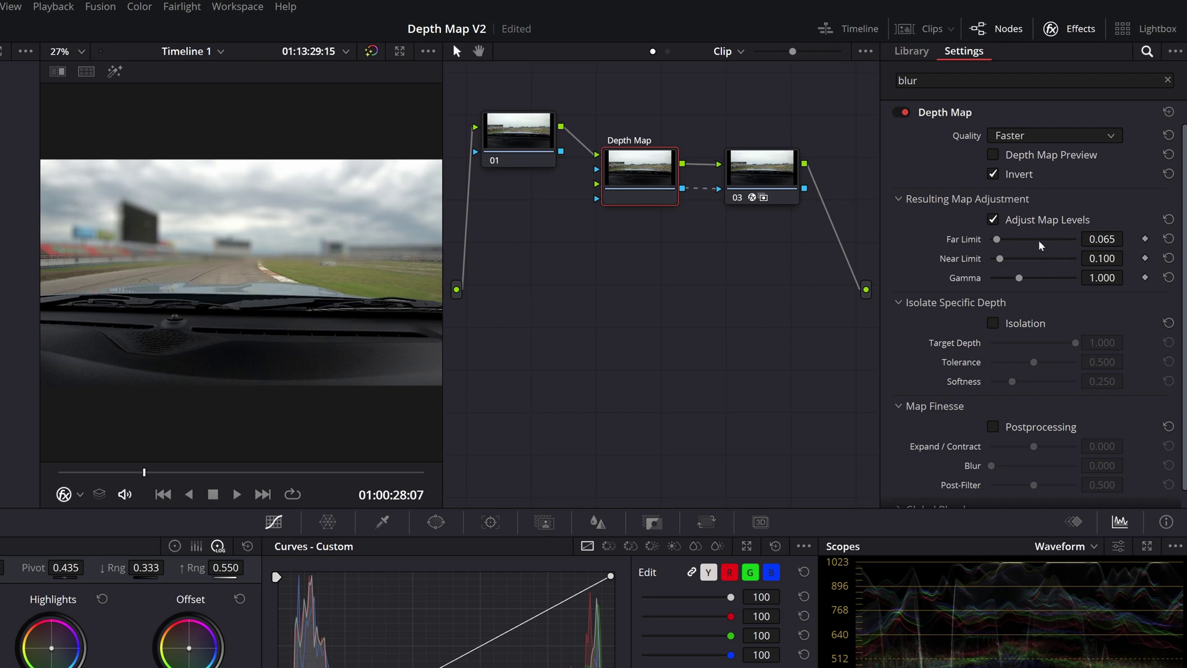
# With Depth Map Preview on, set the Far Limit to 0.050, then turn the preview off
pyautogui.click(992, 156)
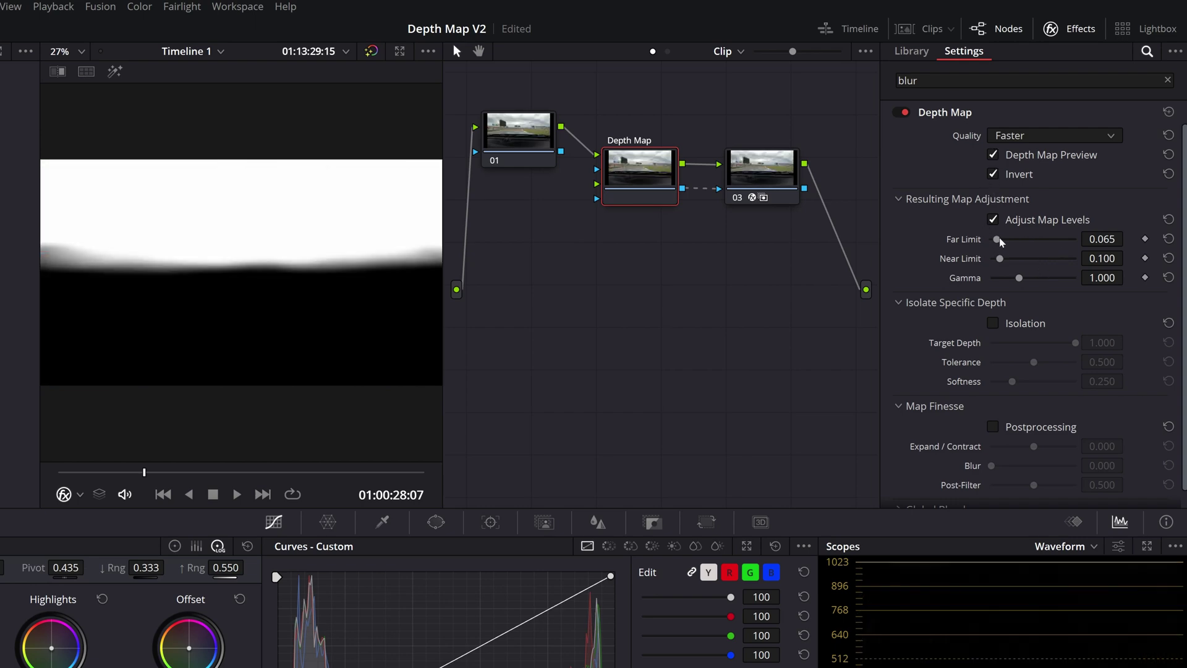
pyautogui.moveTo(999, 237); pyautogui.dragTo(995, 240)
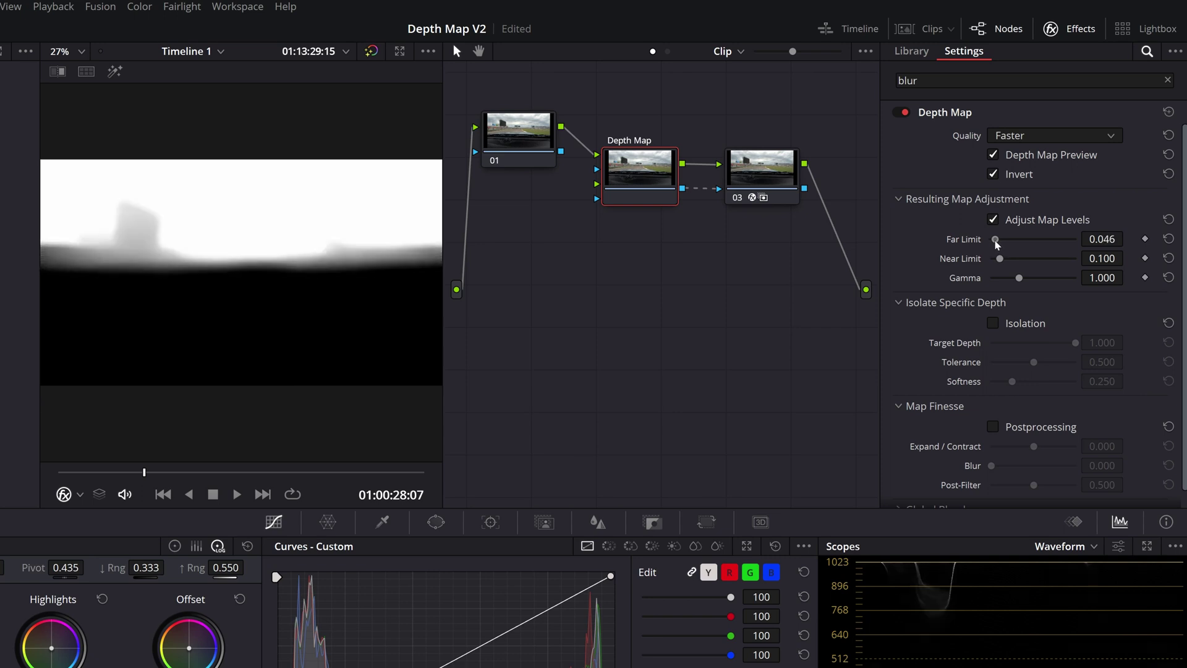
pyautogui.doubleClick(1097, 239)
pyautogui.write('0.050')
pyautogui.press('Return')
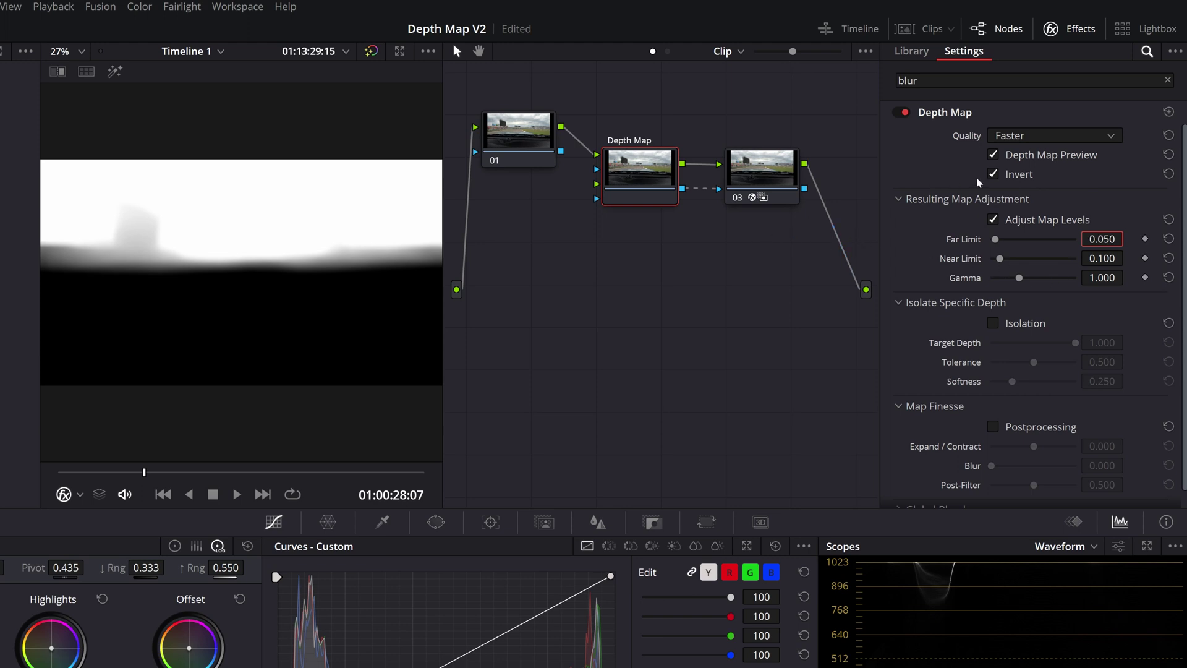
pyautogui.click(993, 155)
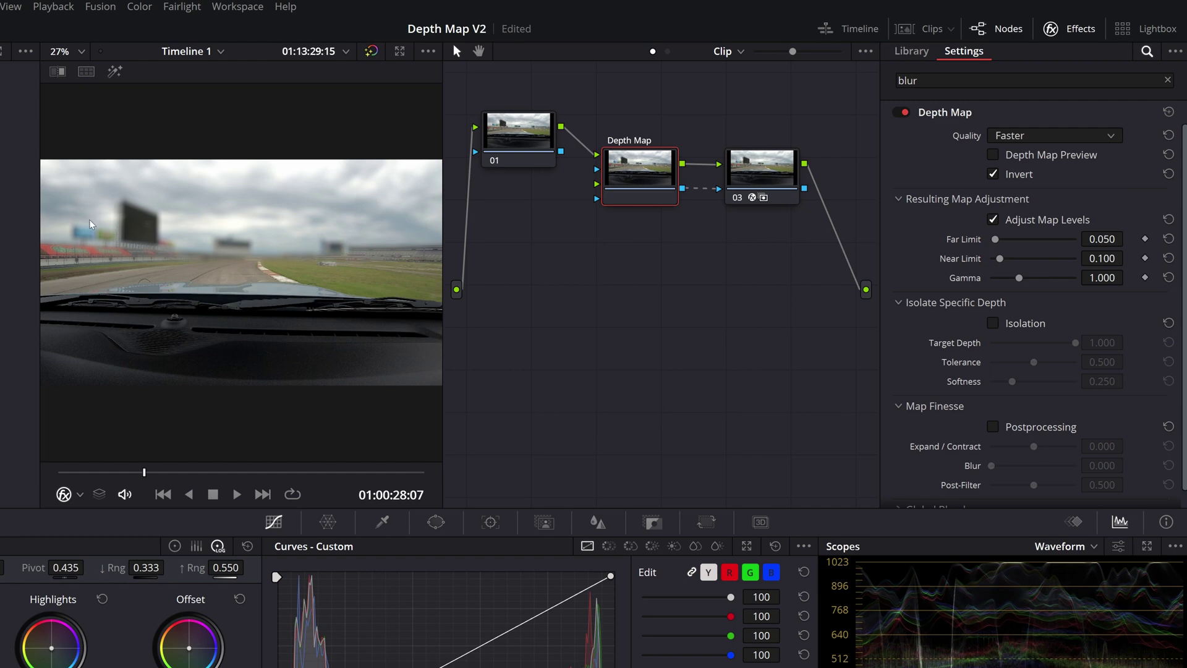
pyautogui.click(743, 179)
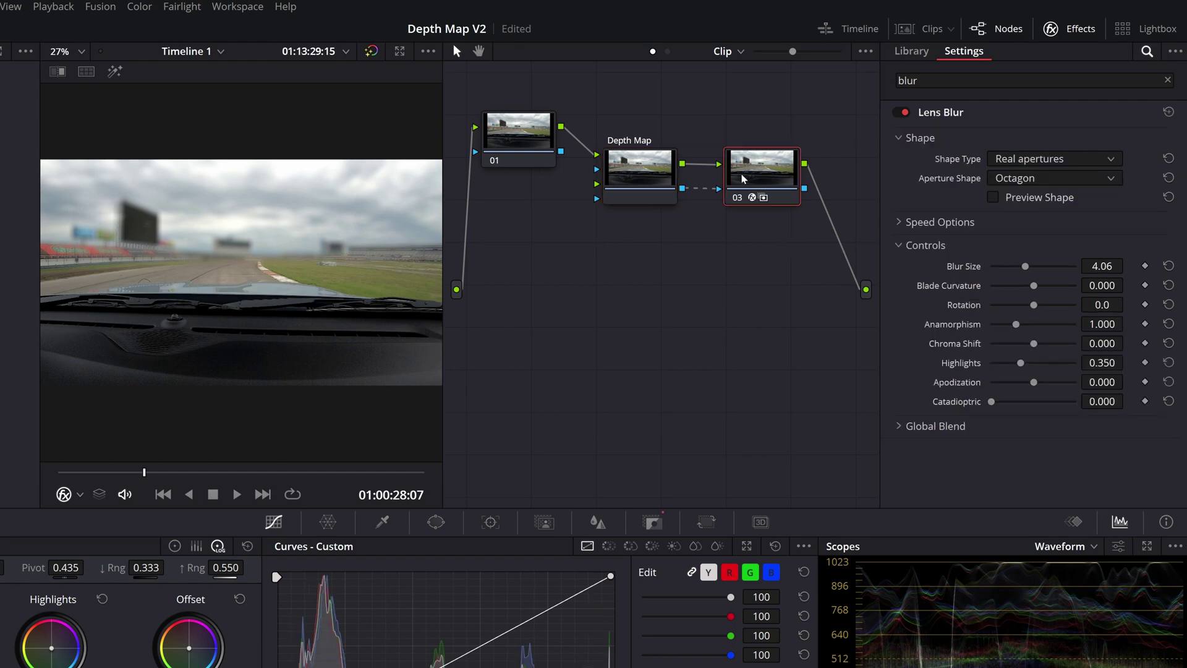
# Enter 1.5 in node 03's Lens Blur Size field so the blur becomes 1.50
pyautogui.doubleClick(1105, 265)
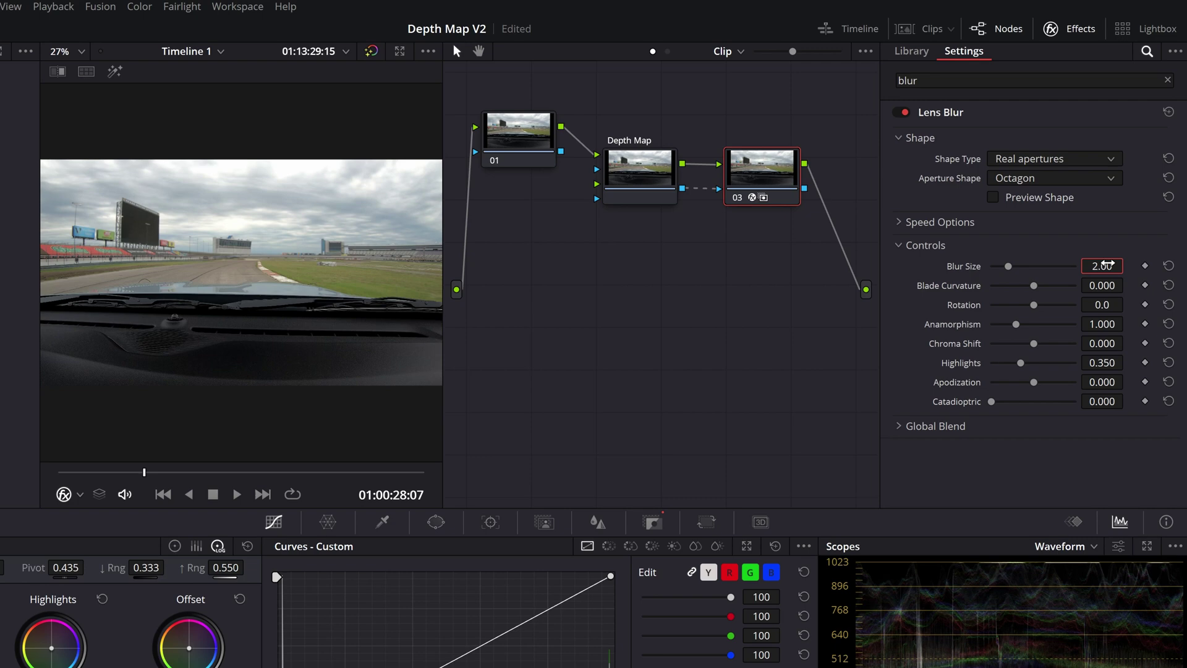
pyautogui.doubleClick(1106, 265)
pyautogui.write('1.5')
pyautogui.press('Return')
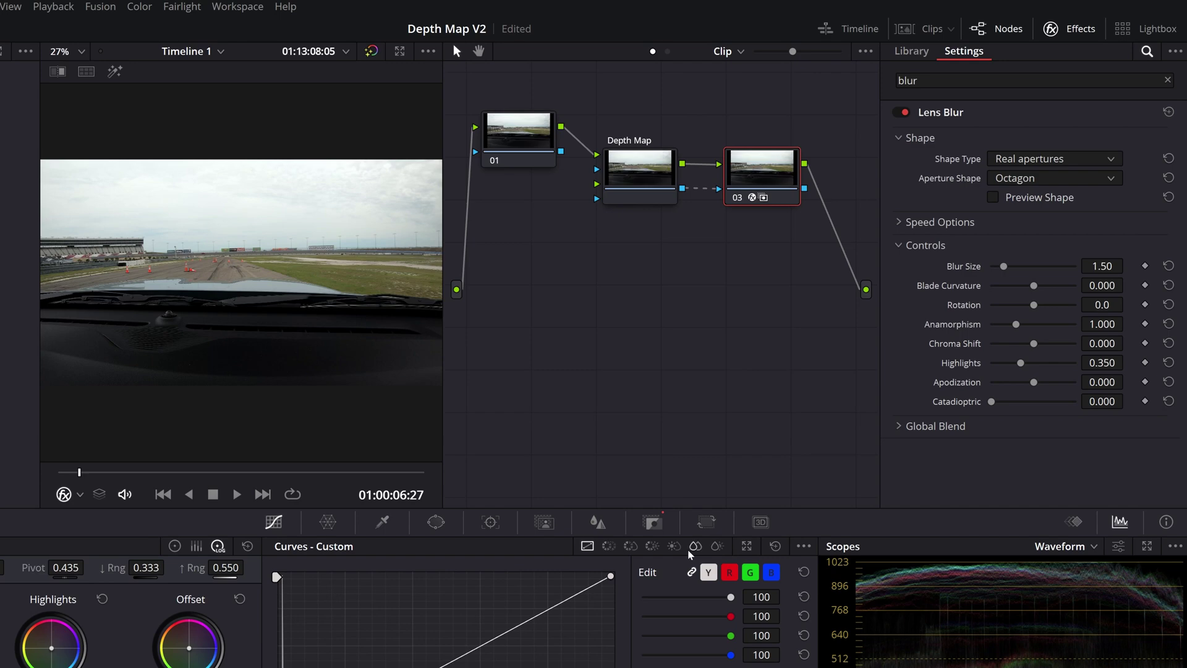
# Add a Layer Mixer node to the node graph and move it into place
pyautogui.rightClick(693, 278)
pyautogui.click(653, 288)
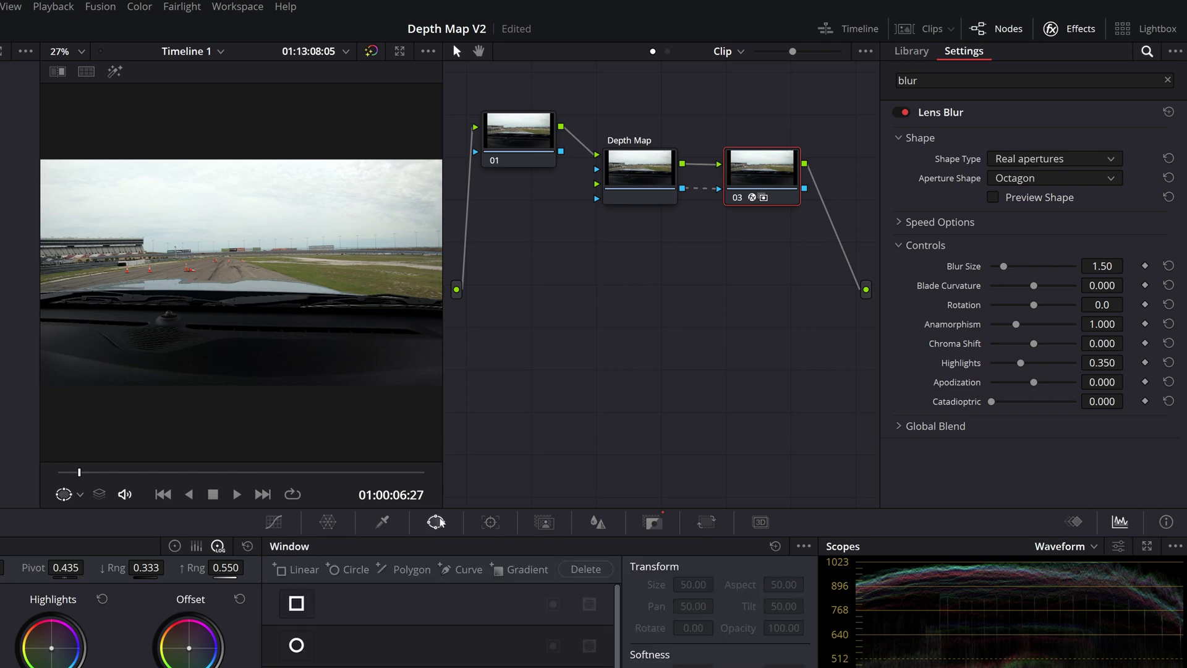
pyautogui.rightClick(683, 324)
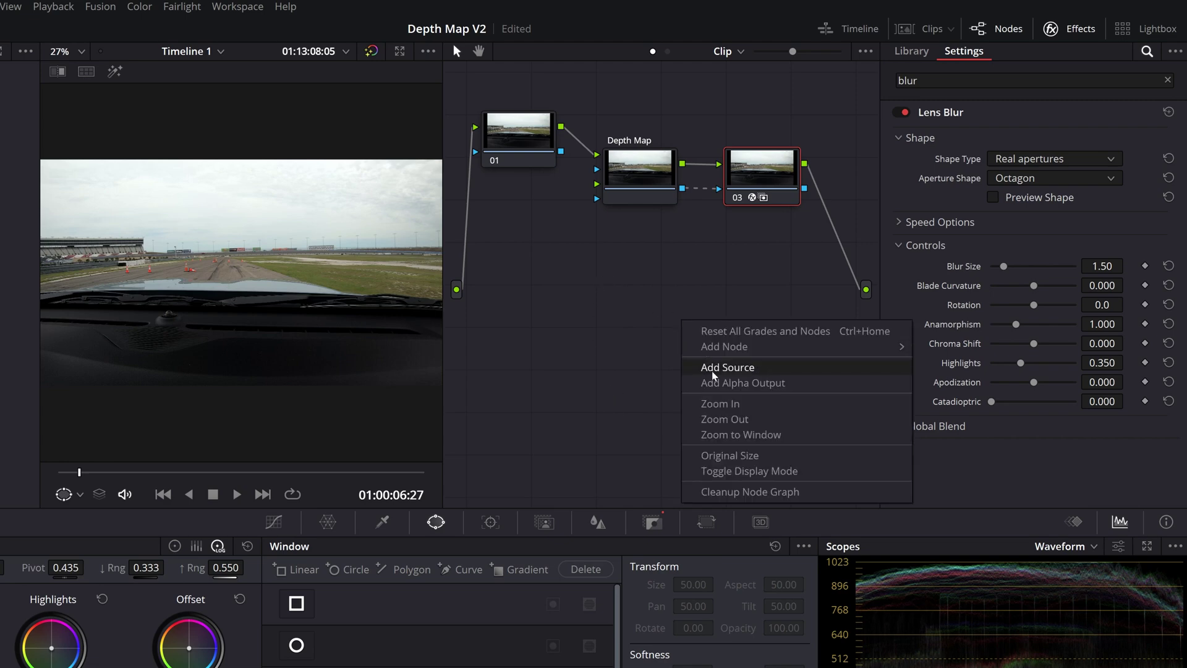
pyautogui.moveTo(745, 357)
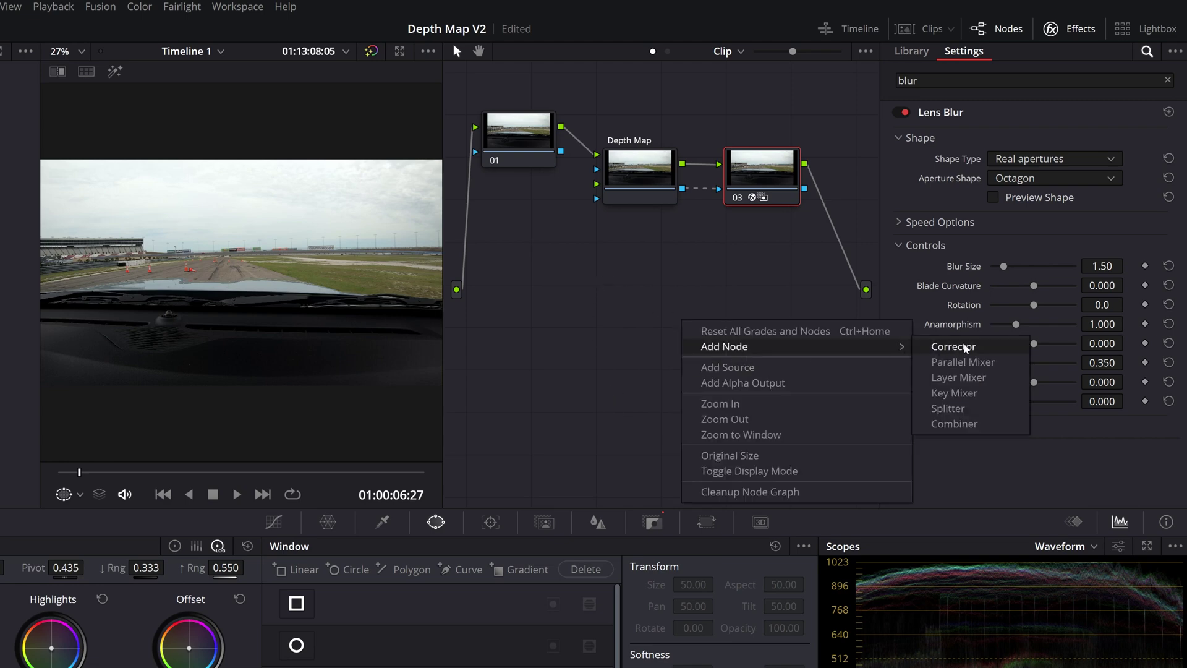
pyautogui.click(975, 370)
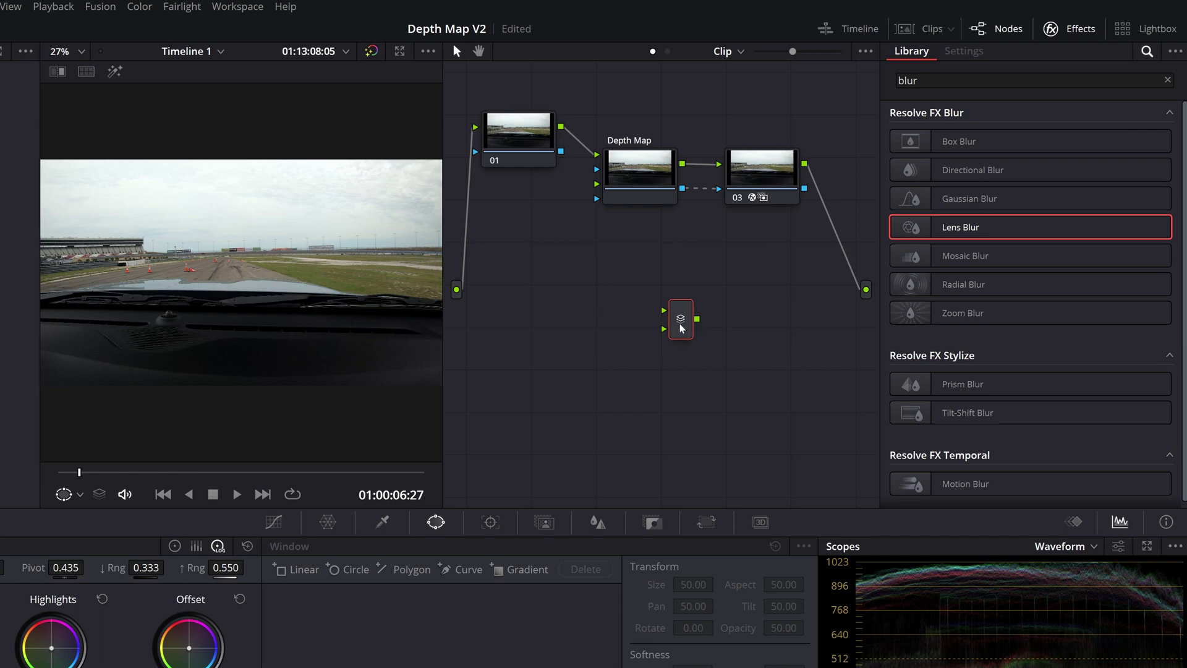
pyautogui.moveTo(683, 328); pyautogui.dragTo(760, 309)
# Rearrange the Depth Map and 03 nodes, and rewire node 03 into the Layer Mixer's top input
pyautogui.moveTo(640, 174); pyautogui.dragTo(609, 123)
pyautogui.moveTo(760, 180); pyautogui.dragTo(716, 135)
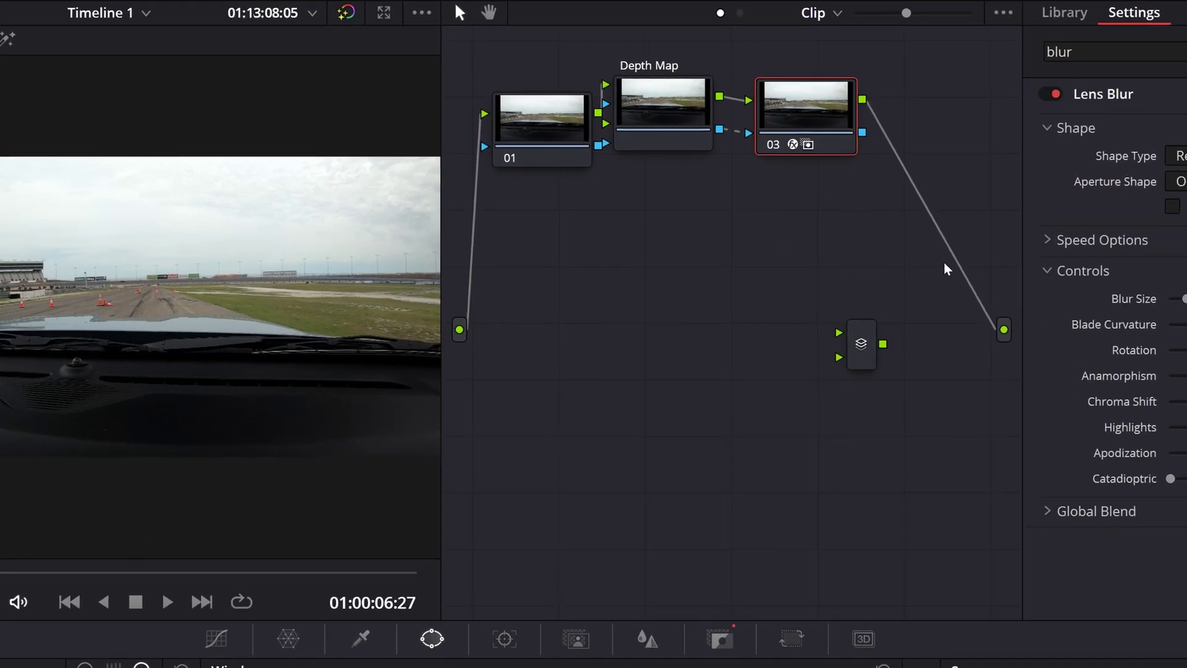
pyautogui.moveTo(949, 256); pyautogui.dragTo(917, 209)
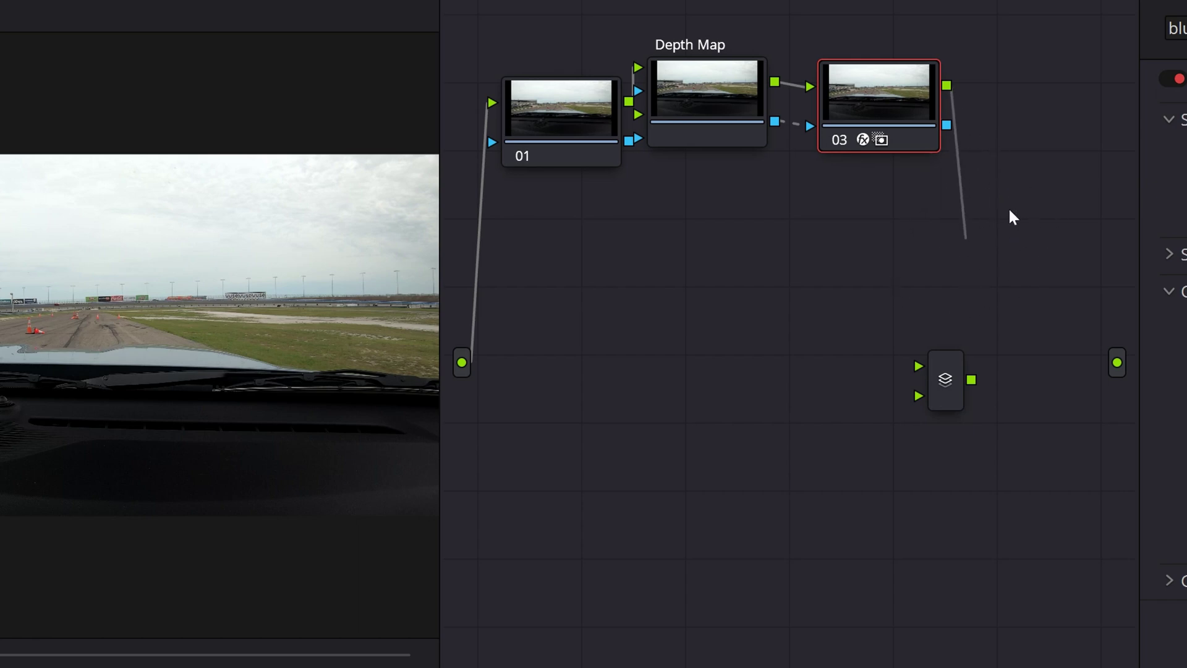
pyautogui.moveTo(1012, 216)
pyautogui.mouseDown()
pyautogui.moveTo(1041, 231)
pyautogui.moveTo(1009, 262)
pyautogui.moveTo(1047, 229)
pyautogui.moveTo(1010, 238)
pyautogui.mouseUp()
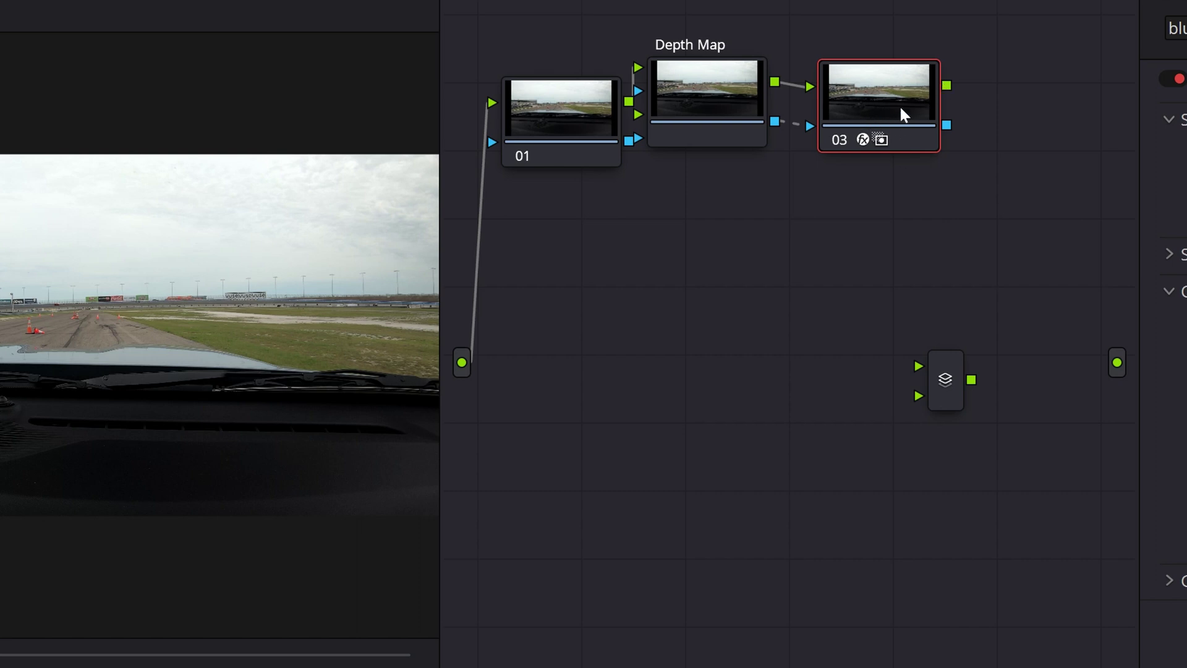
pyautogui.moveTo(946, 86); pyautogui.dragTo(1117, 362)
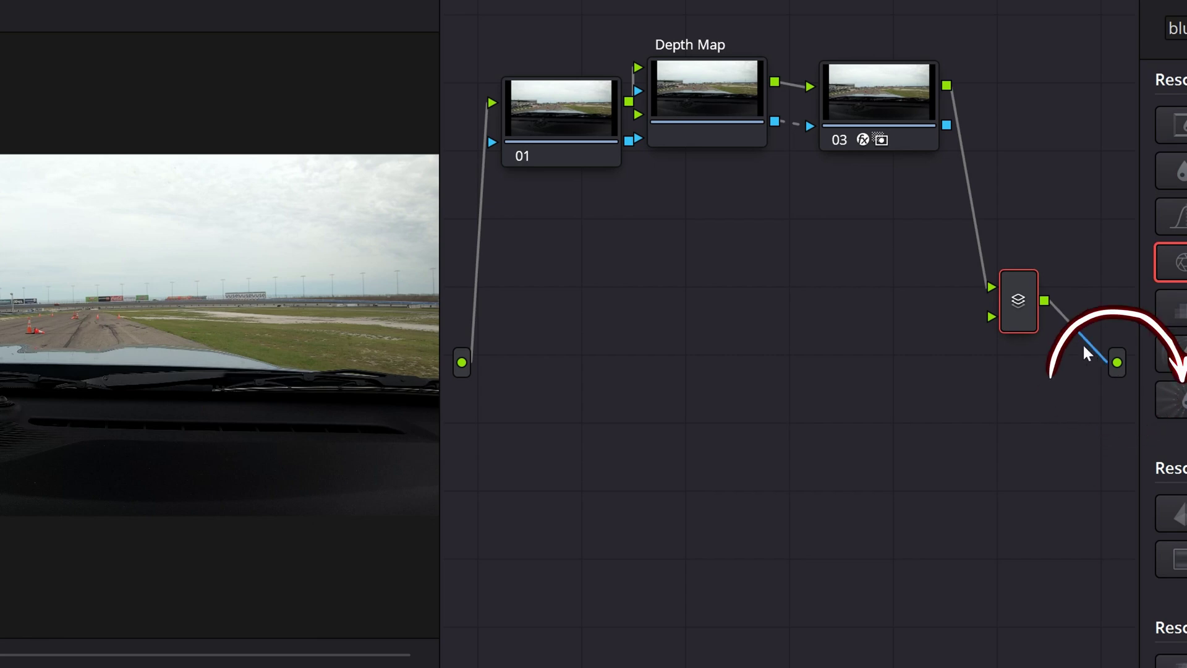
# Add corrector node 05 from the graph's context menu, feeding it from node 01 into the mixer's lower input
pyautogui.rightClick(689, 266)
pyautogui.press('Escape')
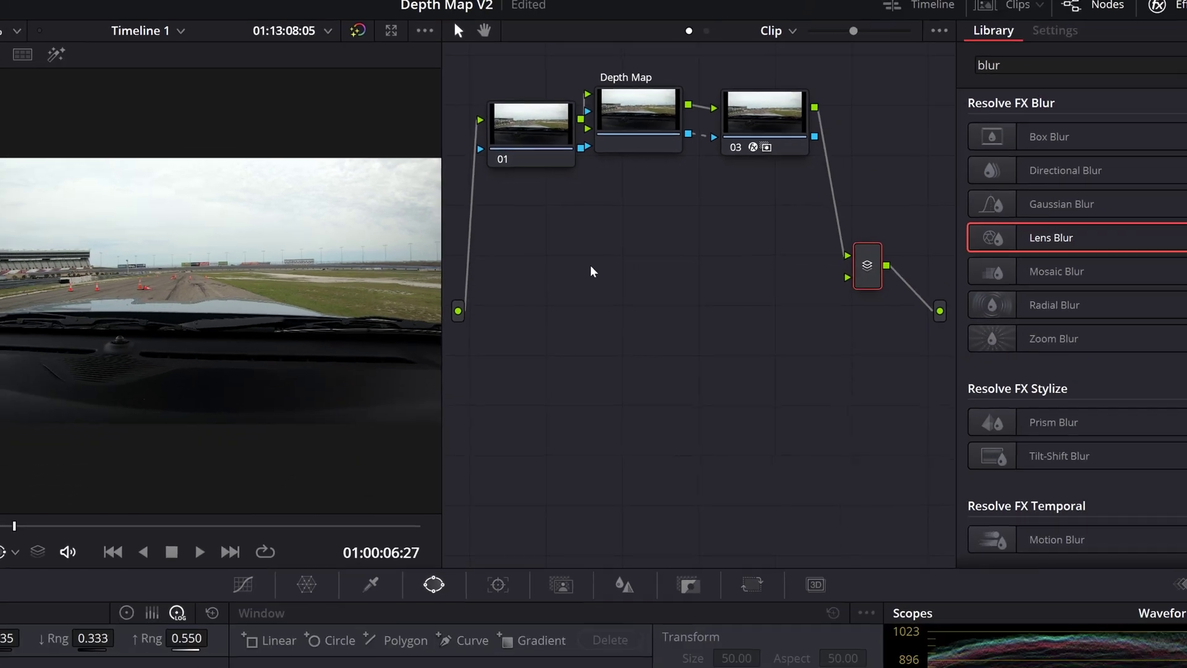
pyautogui.rightClick(591, 266)
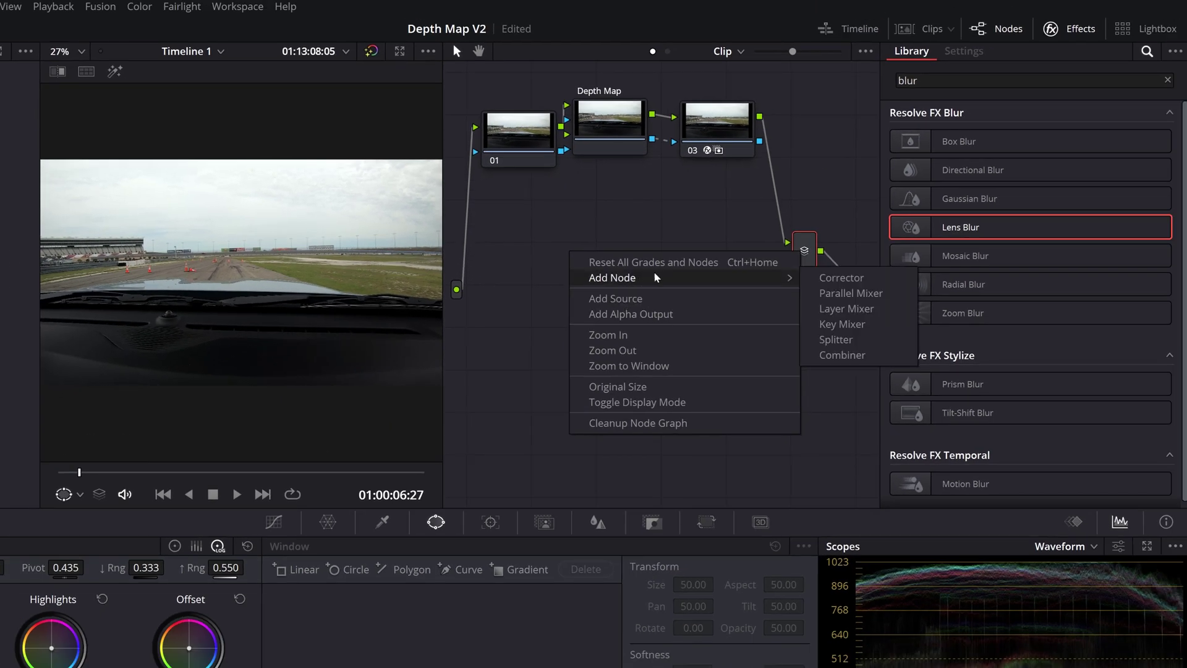
pyautogui.click(837, 273)
pyautogui.moveTo(676, 250); pyautogui.dragTo(705, 249)
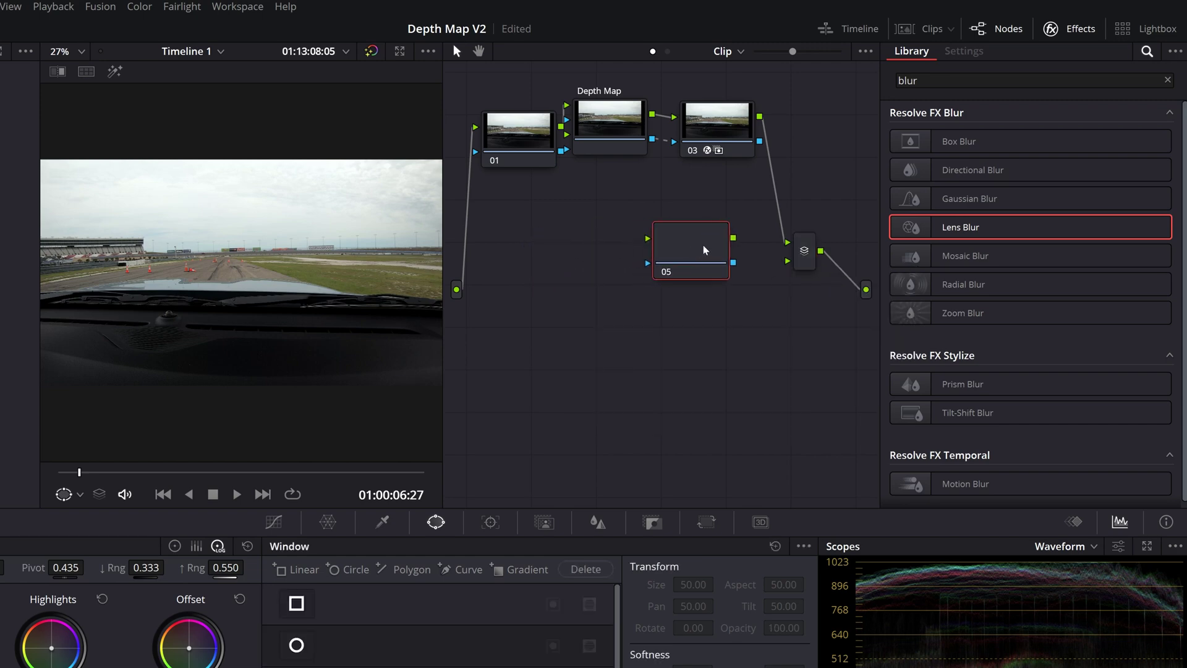
pyautogui.moveTo(537, 133); pyautogui.dragTo(791, 260)
pyautogui.moveTo(675, 250); pyautogui.dragTo(651, 250)
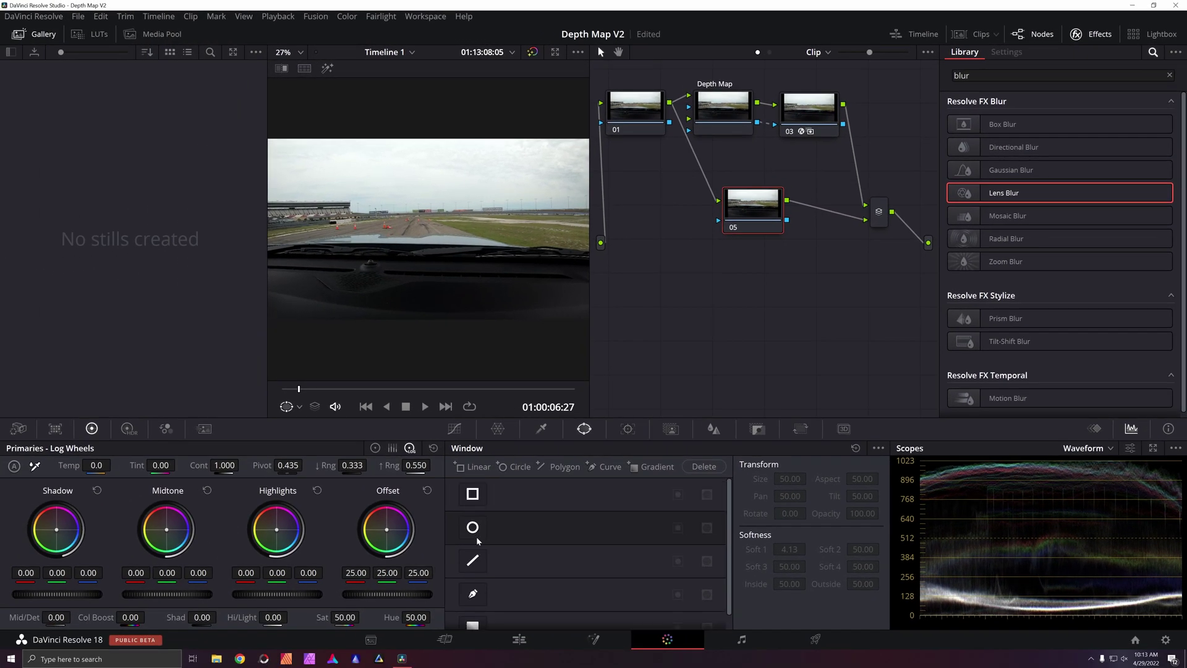
# Give node 05 a Circle window and move, enlarge and soften it over the hood. Then drop Lens Blur onto the node
pyautogui.click(479, 531)
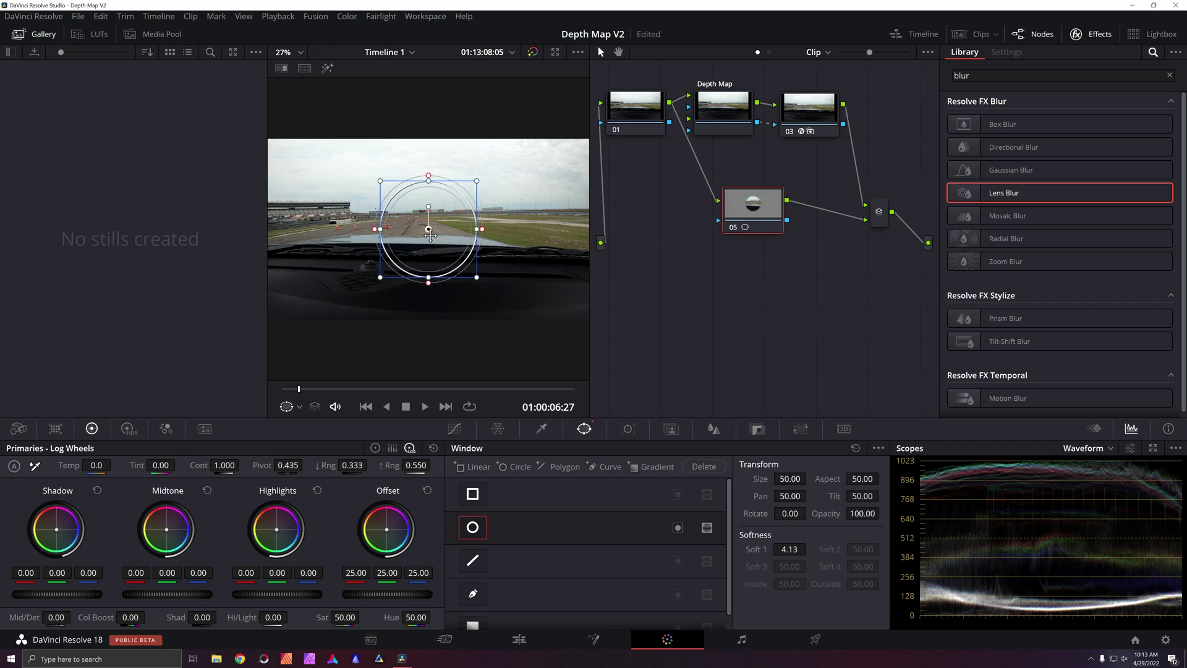
pyautogui.moveTo(430, 230); pyautogui.dragTo(643, 291)
pyautogui.moveTo(423, 291); pyautogui.dragTo(423, 296)
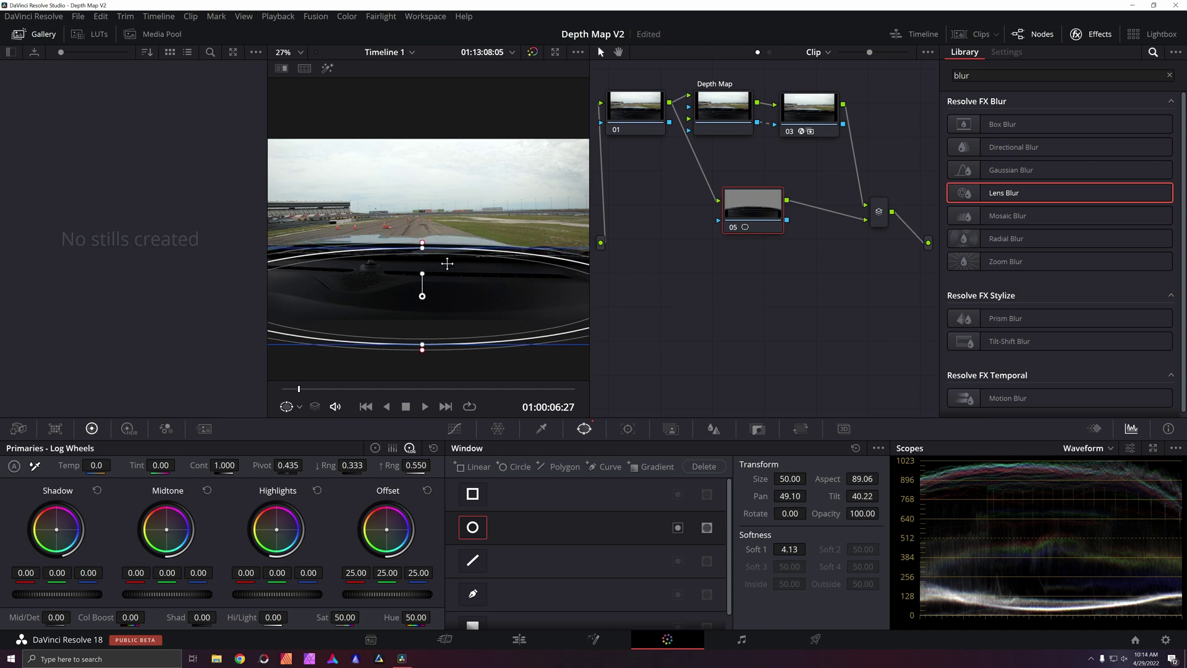
pyautogui.moveTo(424, 246); pyautogui.dragTo(422, 240)
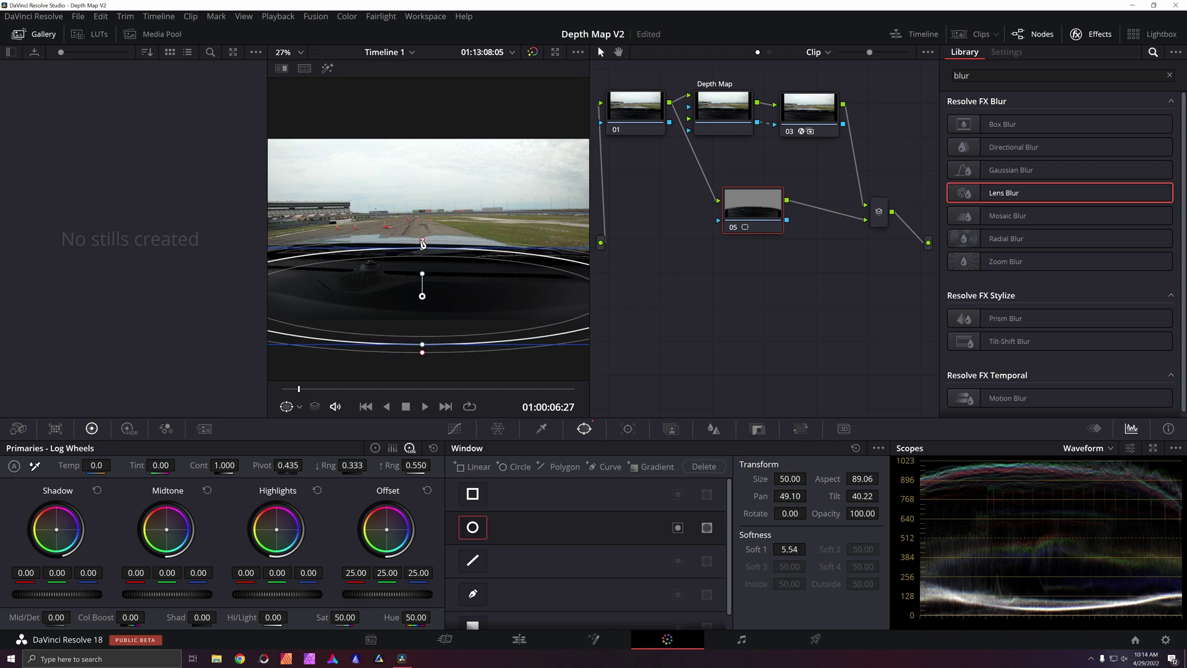
pyautogui.moveTo(421, 296); pyautogui.dragTo(402, 301)
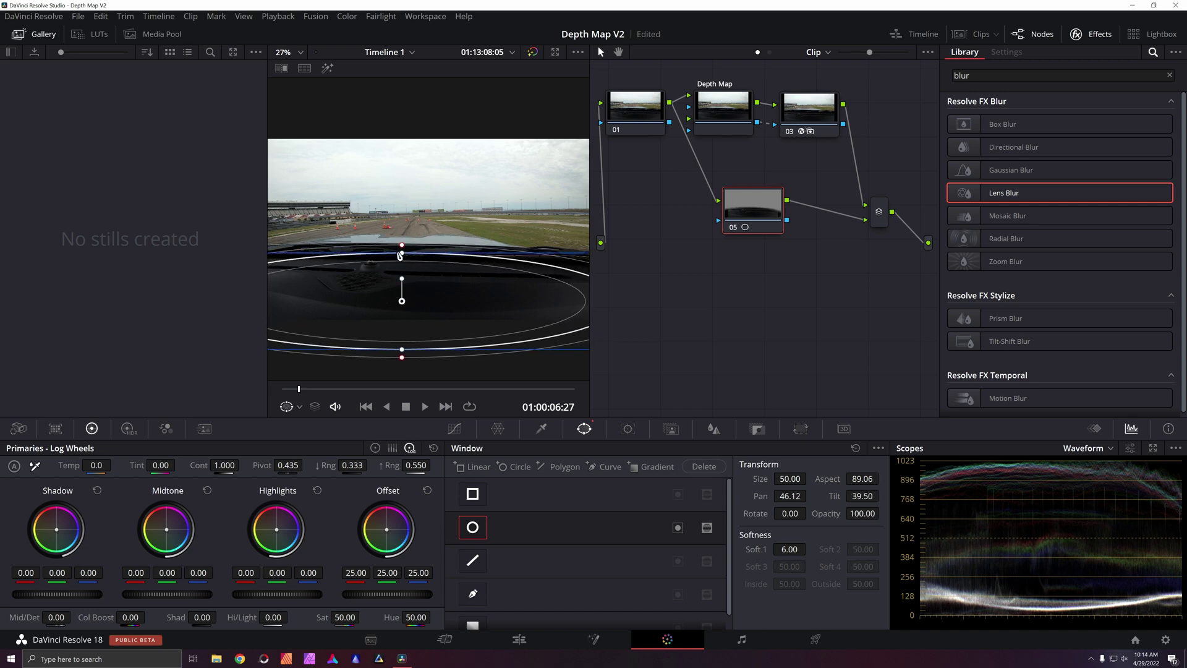
pyautogui.moveTo(402, 252); pyautogui.dragTo(400, 248)
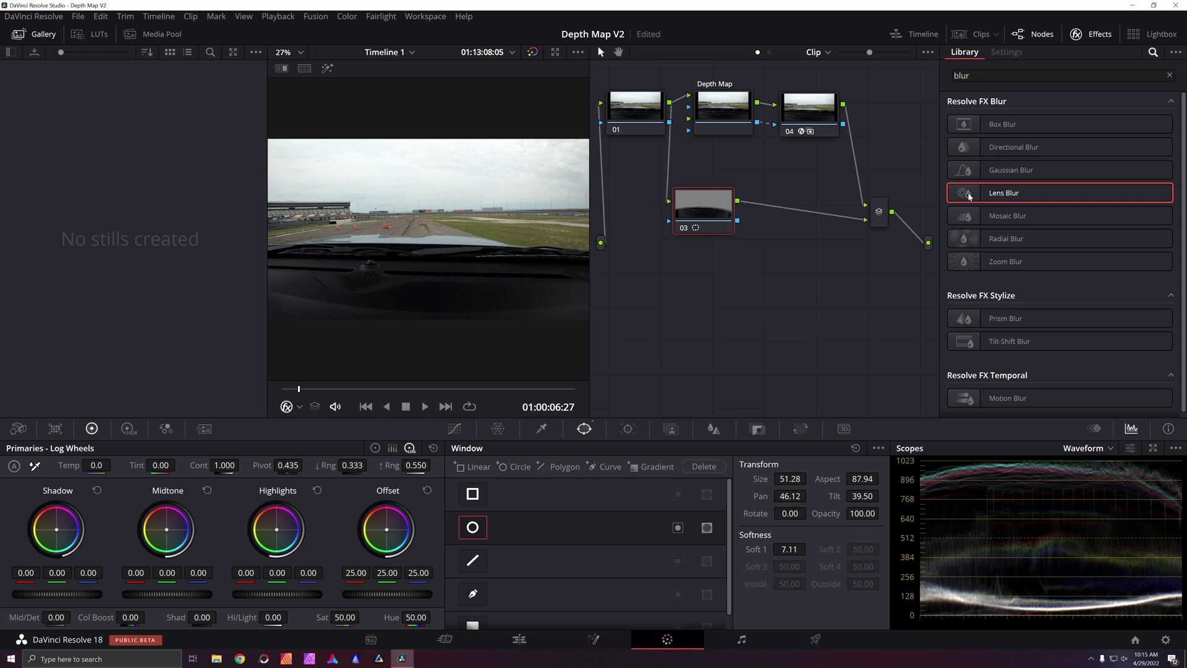
pyautogui.moveTo(1003, 192); pyautogui.dragTo(705, 204)
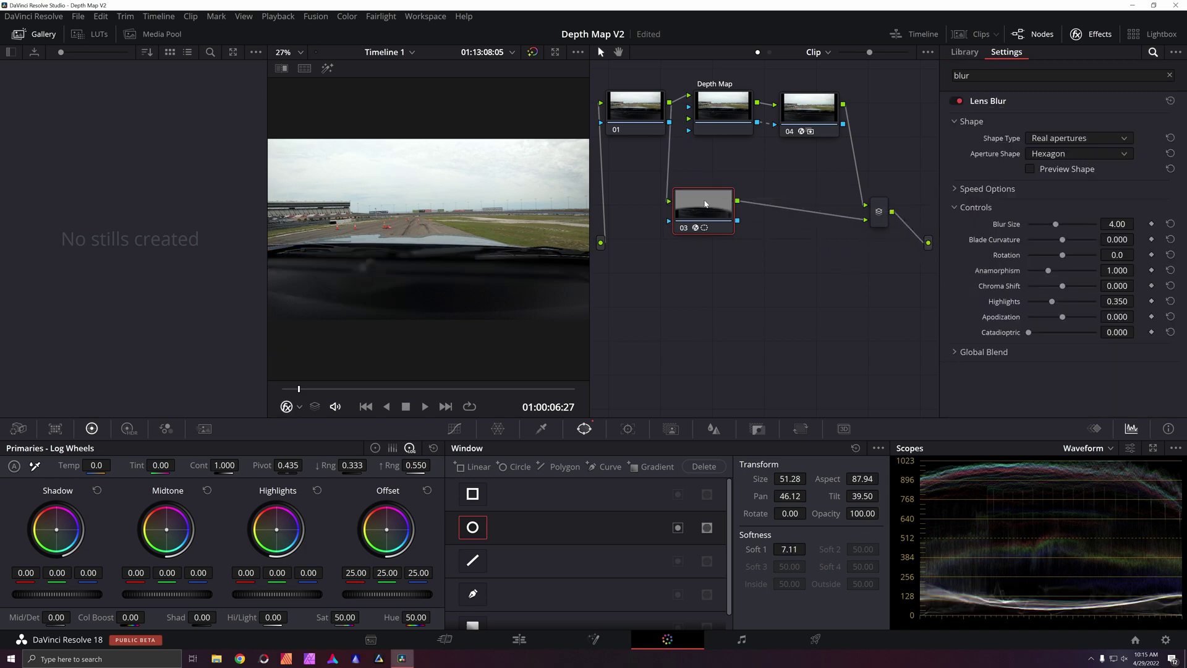
# Set the Lens Blur aperture shape to Octagon and show the window outline in the viewer
pyautogui.click(1080, 153)
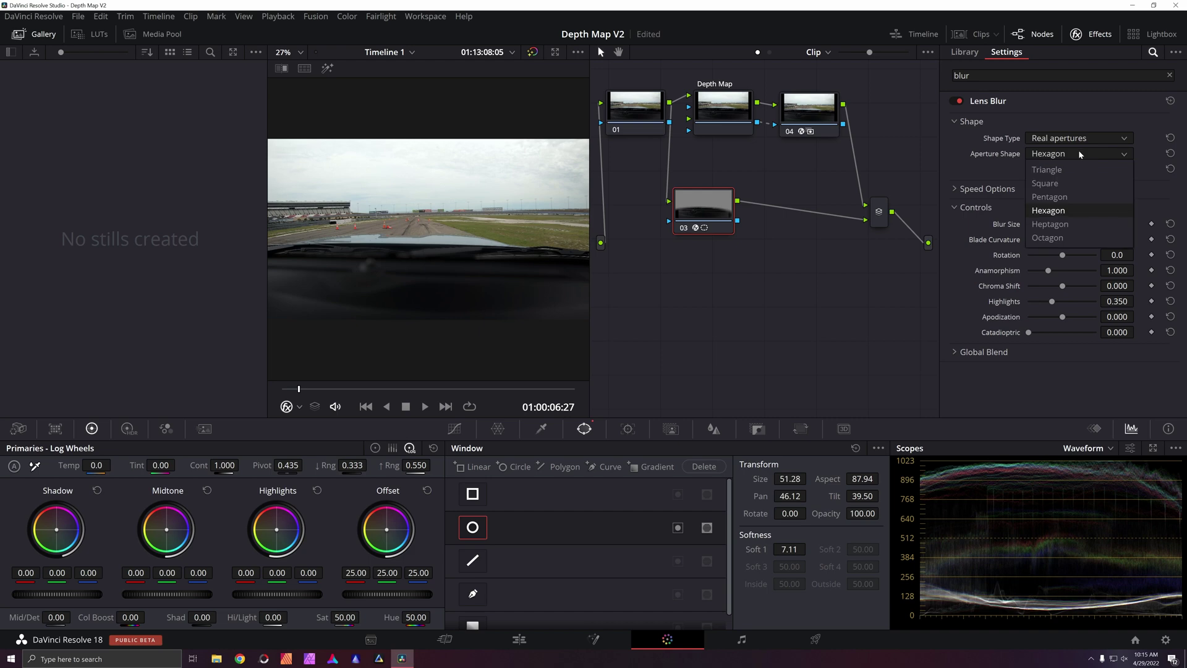
pyautogui.click(1079, 236)
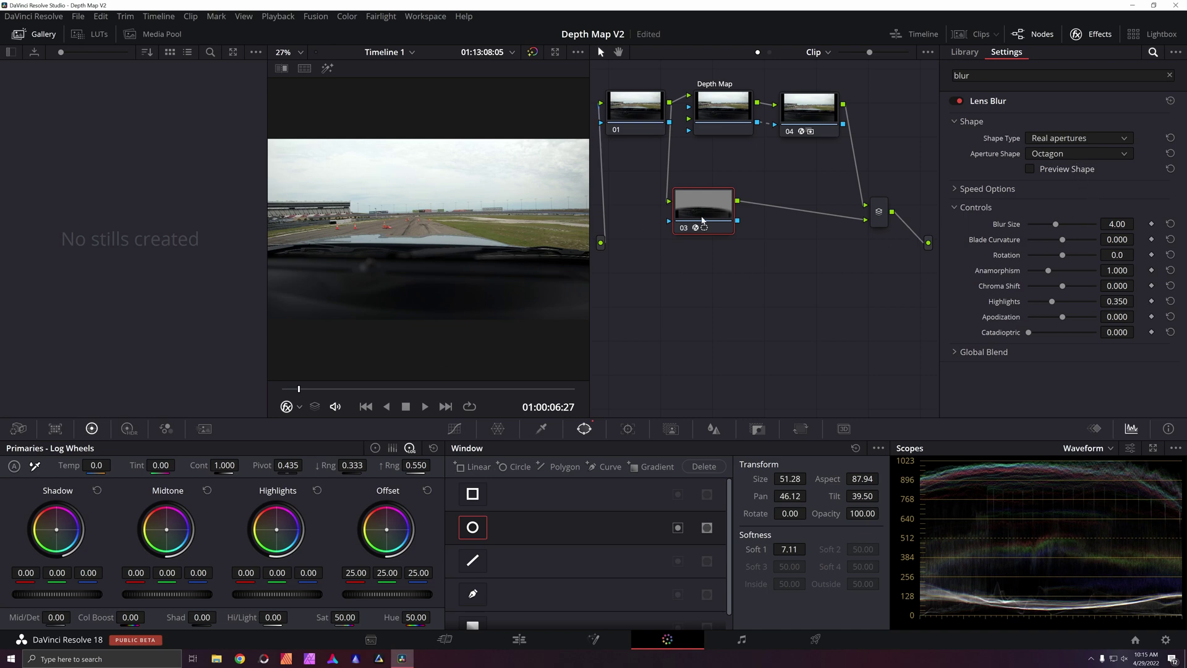
pyautogui.click(287, 406)
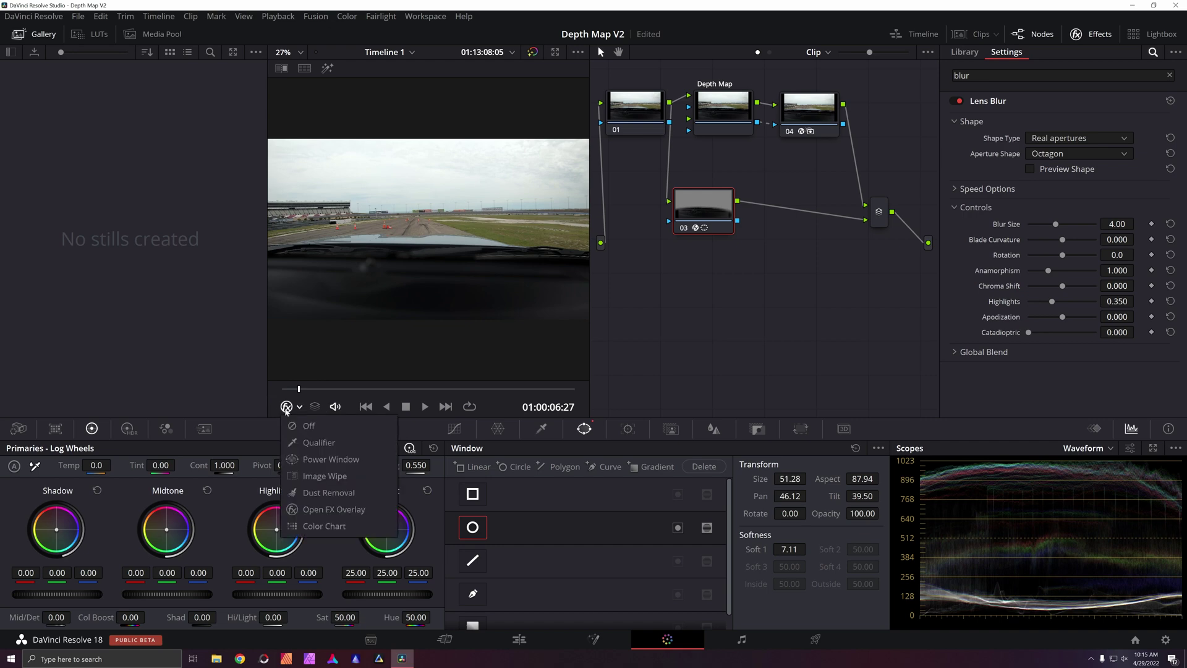
pyautogui.click(304, 458)
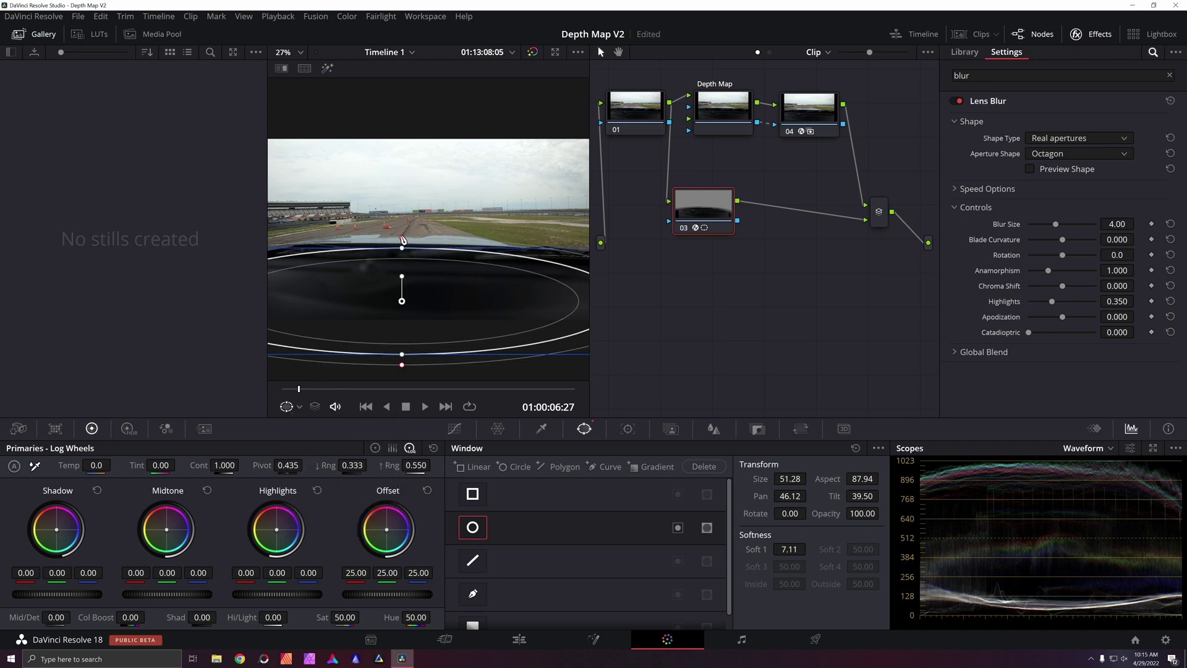
# Reshape the hood ellipse to Size 47.43 and Aspect 87.30, with softness 15.57
pyautogui.moveTo(402, 238); pyautogui.dragTo(403, 251)
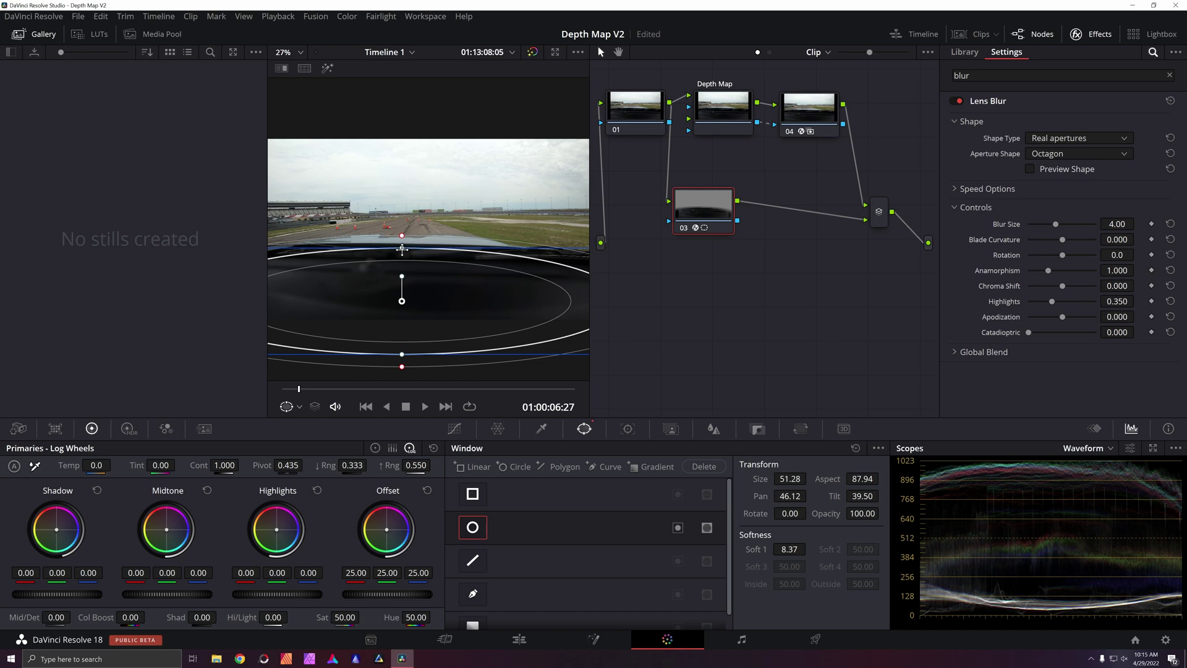
pyautogui.scroll(-1, 462, 292)
pyautogui.scroll(1, 463, 293)
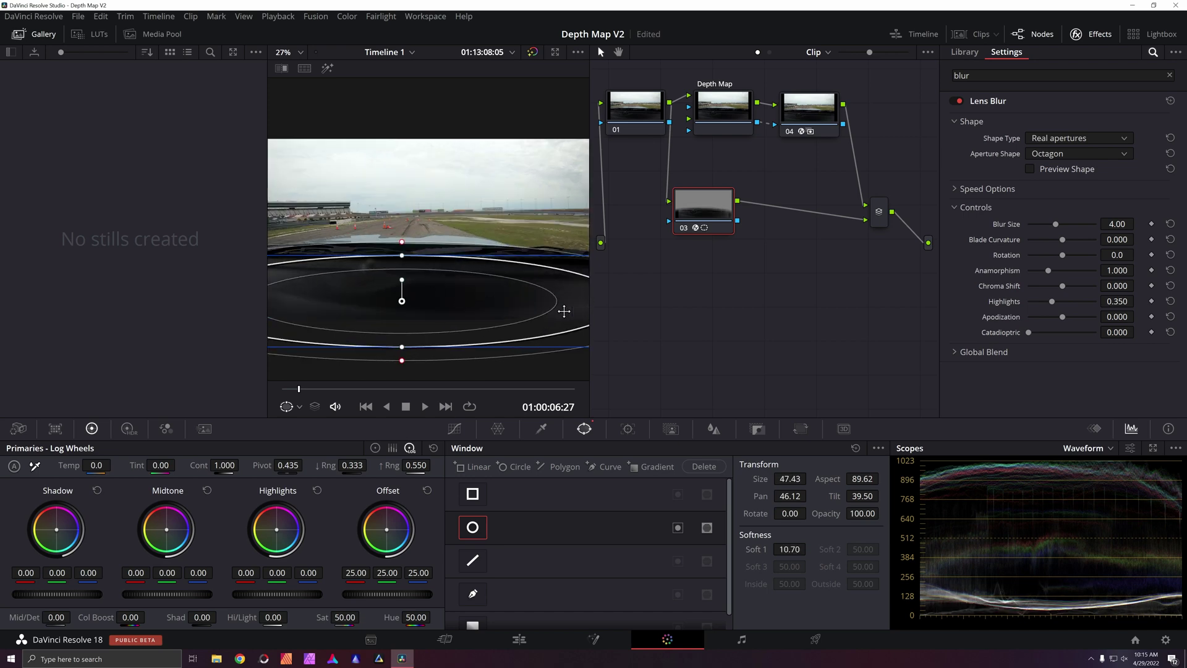
pyautogui.scroll(-4, 485, 289)
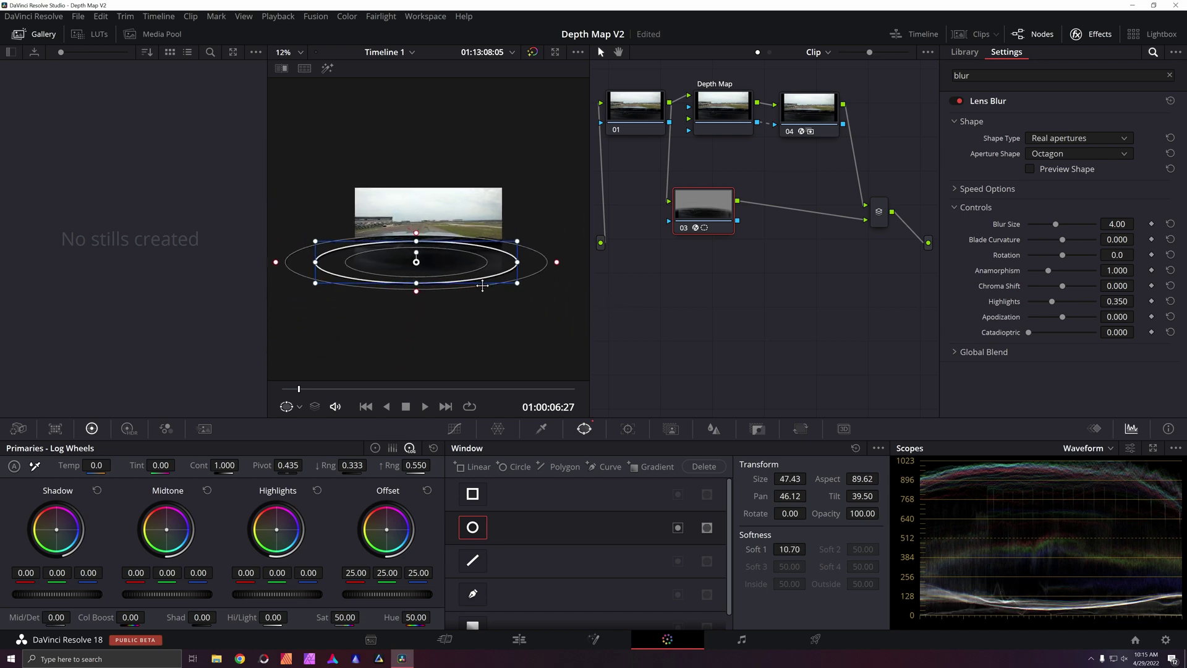
pyautogui.scroll(1, 484, 289)
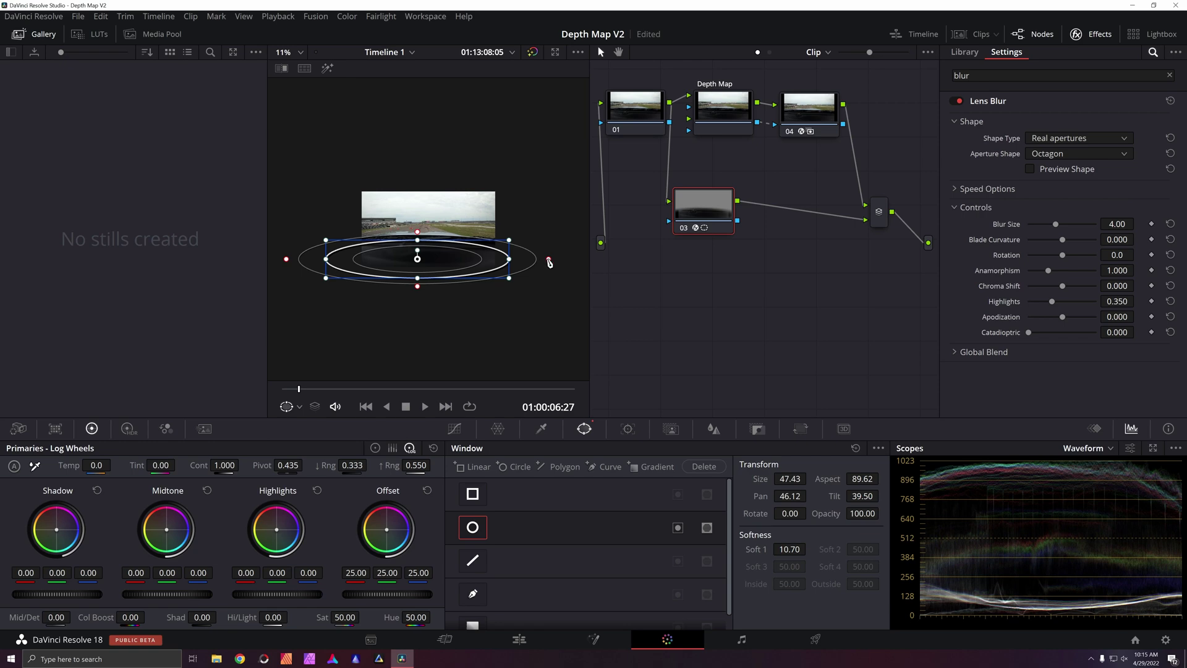
pyautogui.moveTo(508, 258); pyautogui.dragTo(490, 259)
pyautogui.scroll(4, 402, 237)
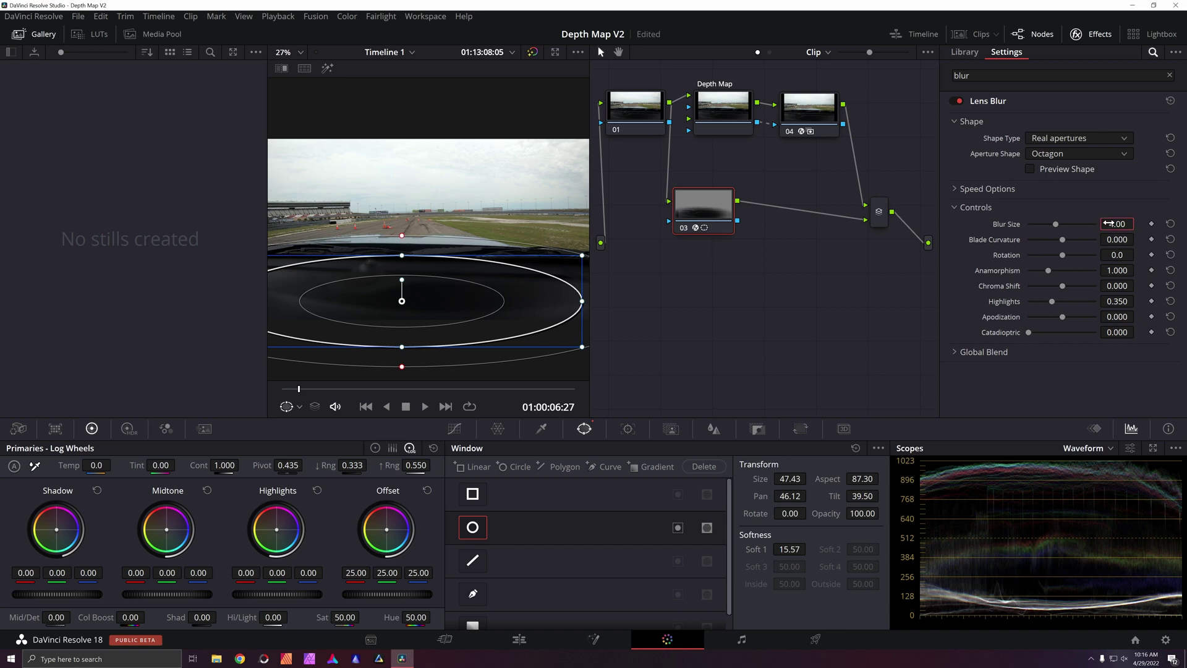
# Set the hood node's Lens Blur size to 1.50
pyautogui.click(1109, 223)
pyautogui.write('1.50')
pyautogui.press('Return')
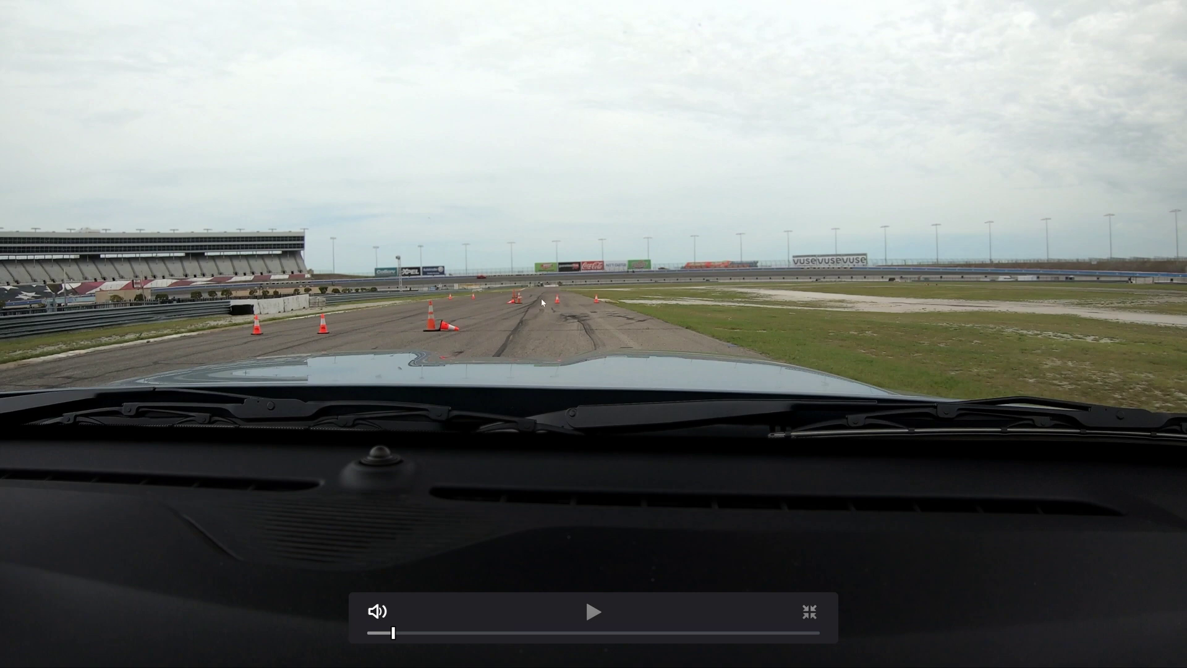
# Skip through the lap in the full-screen preview, then exit full screen
pyautogui.click(546, 640)
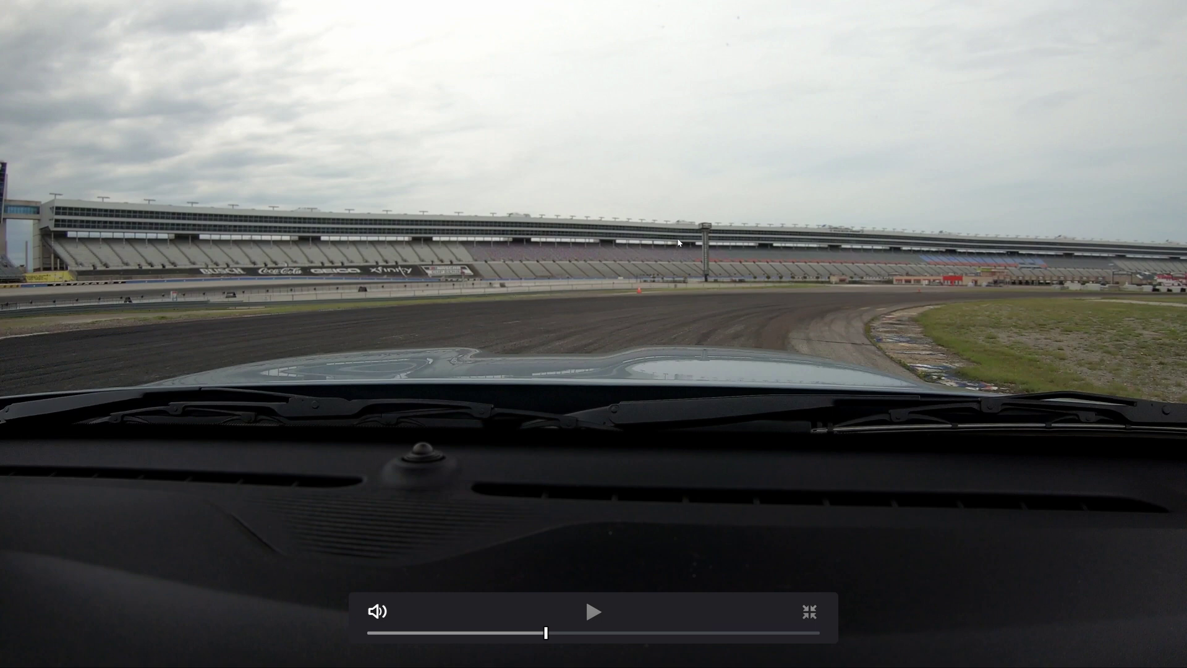
pyautogui.click(669, 632)
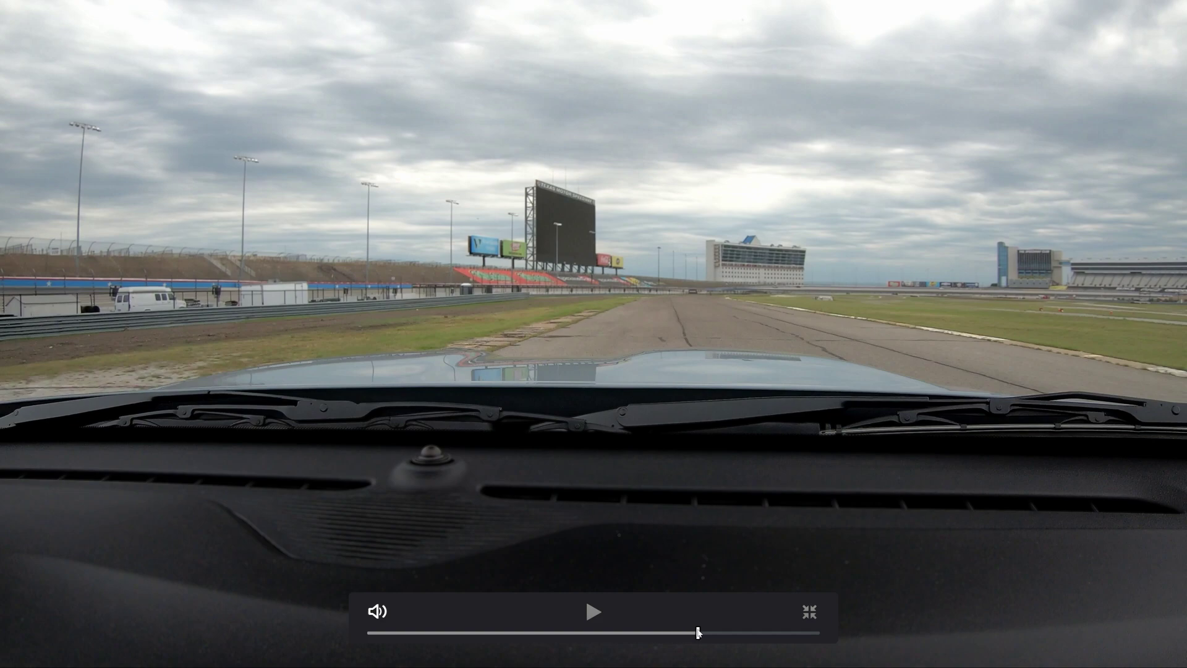
pyautogui.click(718, 632)
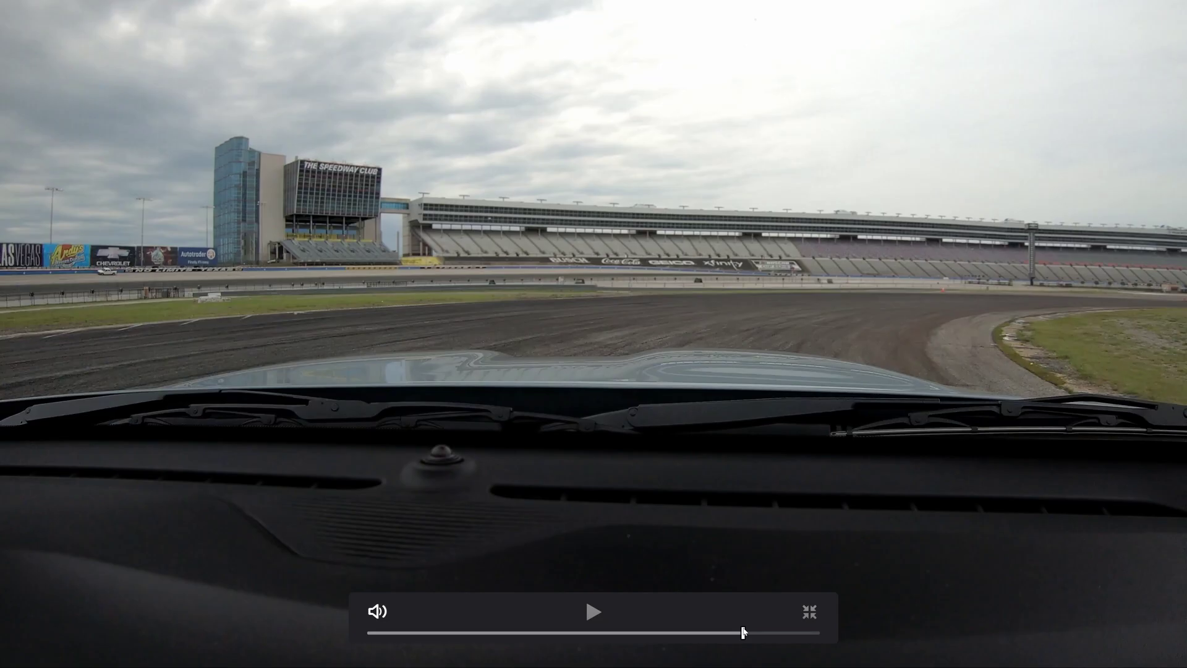
pyautogui.click(758, 632)
pyautogui.press('Escape')
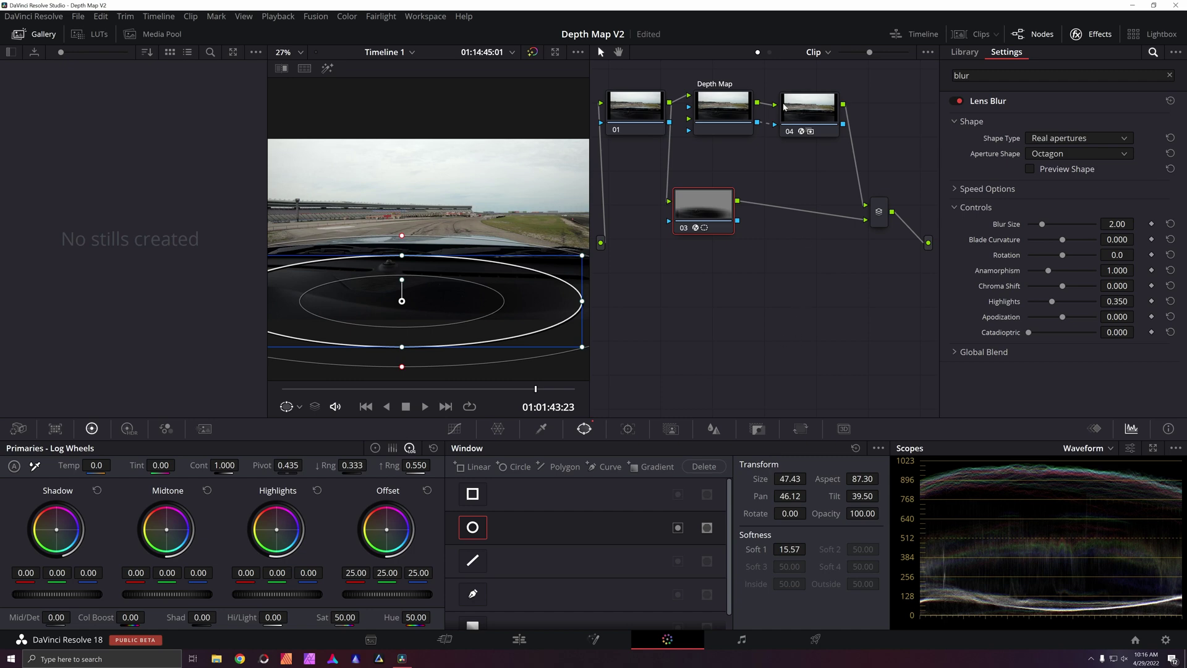
# Set the Depth Map node's quality to Better and go to the Deliver page
pyautogui.click(728, 112)
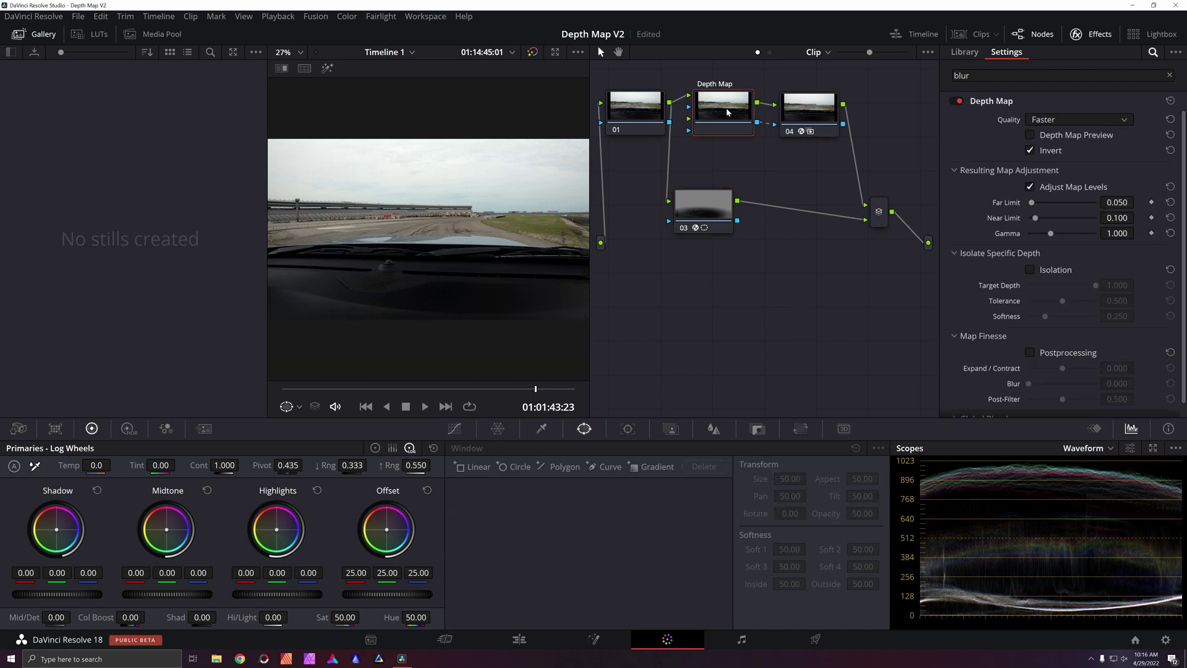
pyautogui.click(1076, 119)
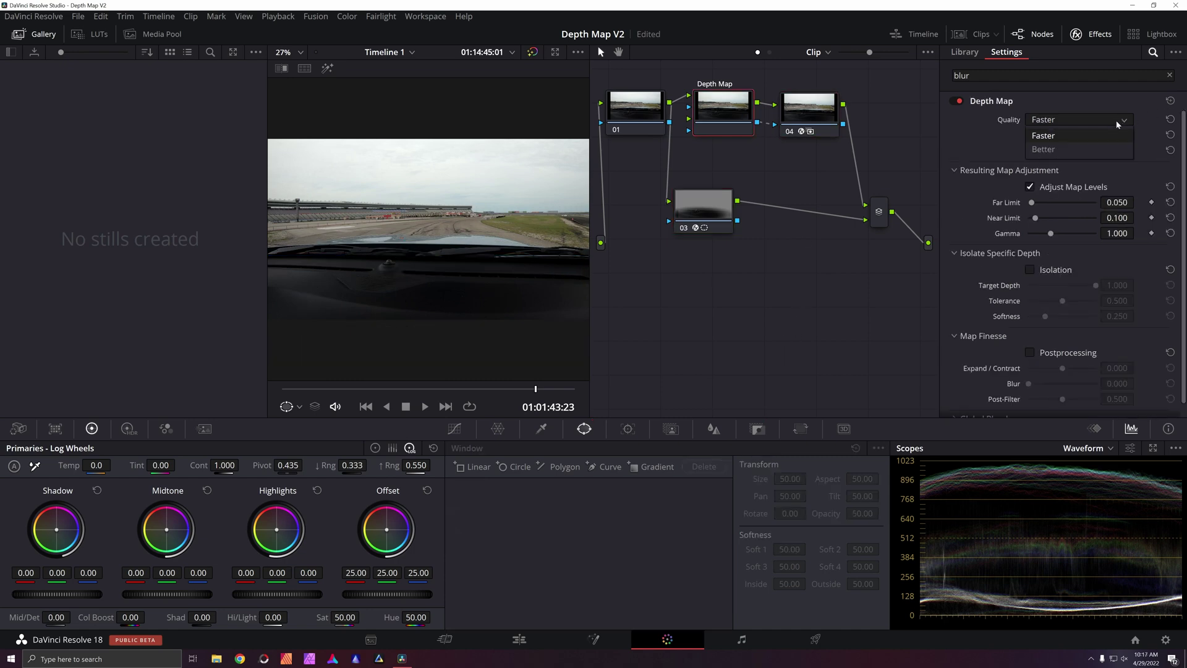
pyautogui.click(1076, 150)
pyautogui.click(816, 640)
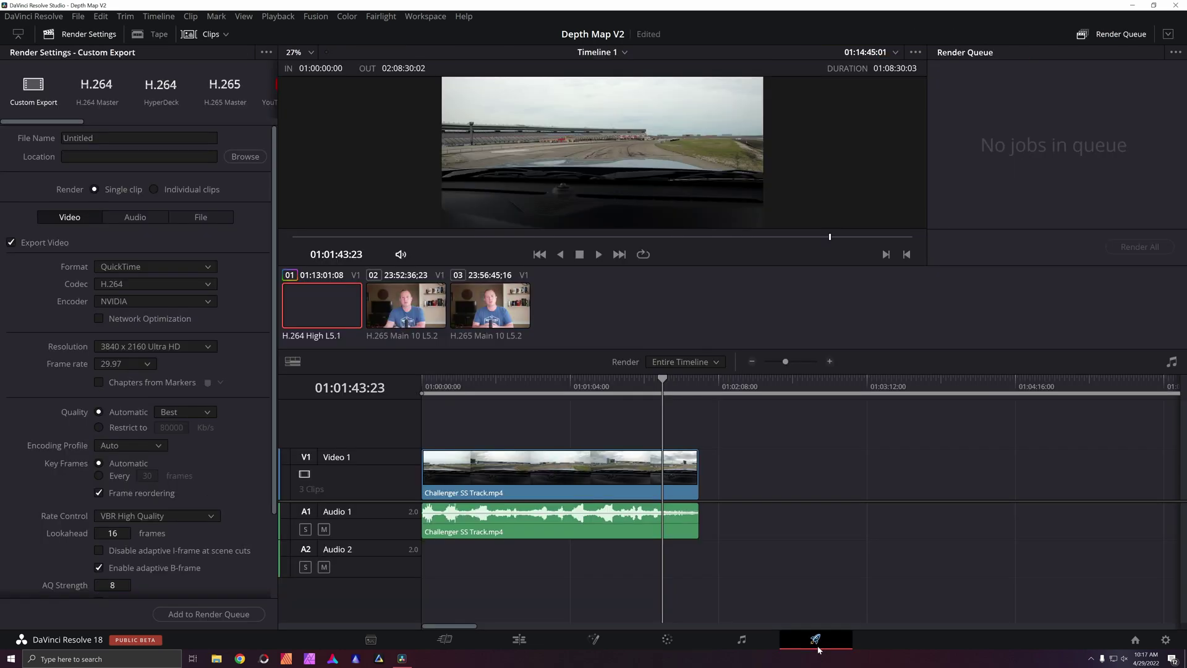